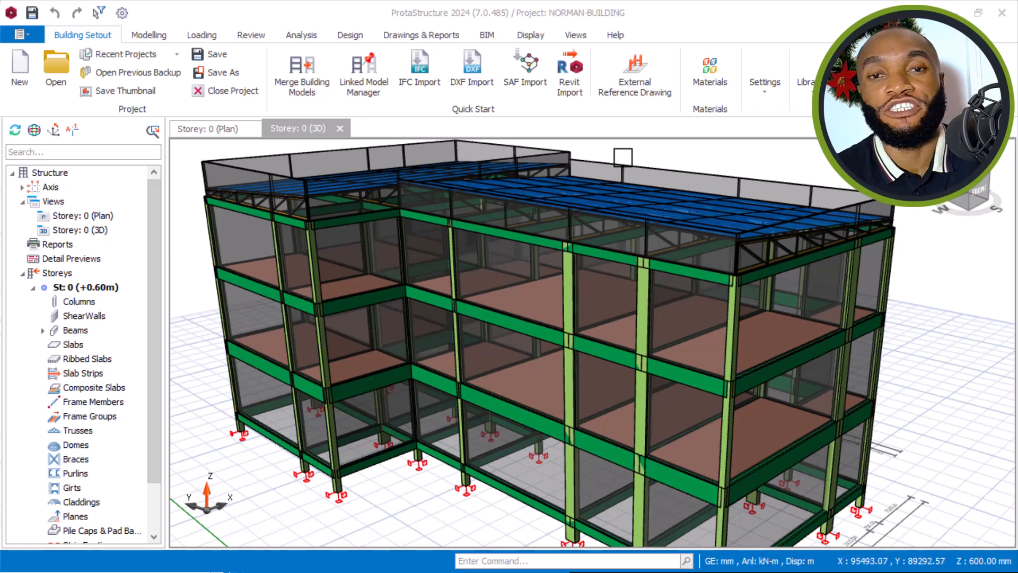
Step: Examine the three-storey building frame, infill walls and beams in the 3D view from several angles
scroll(528, 288, down, 2)
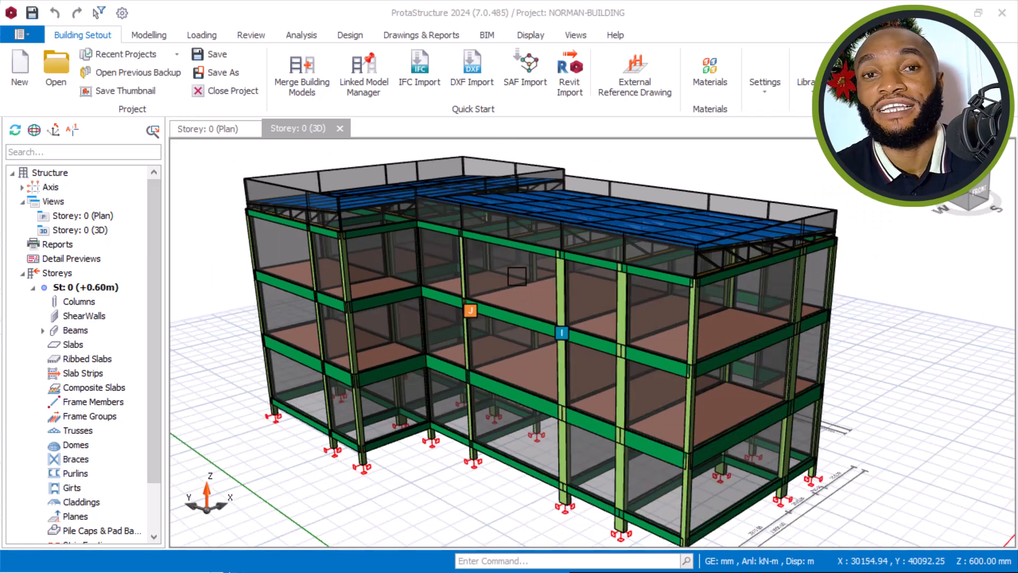
mouse_move(551, 250)
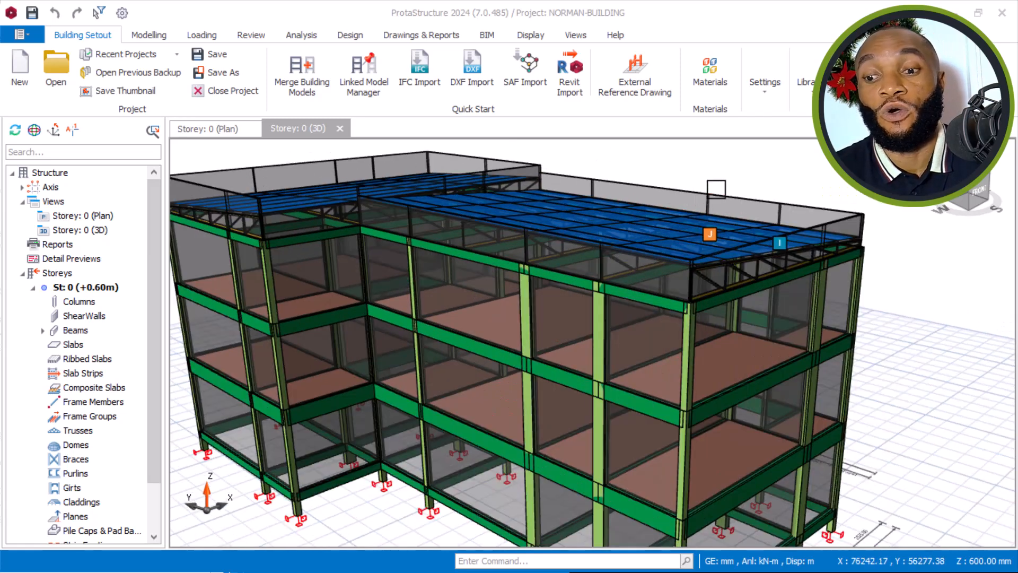
middle_drag(720, 183, 705, 157)
right_drag(705, 156, 719, 168)
click(598, 191)
mouse_move(599, 191)
middle_down()
mouse_move(622, 175)
mouse_move(610, 204)
middle_up()
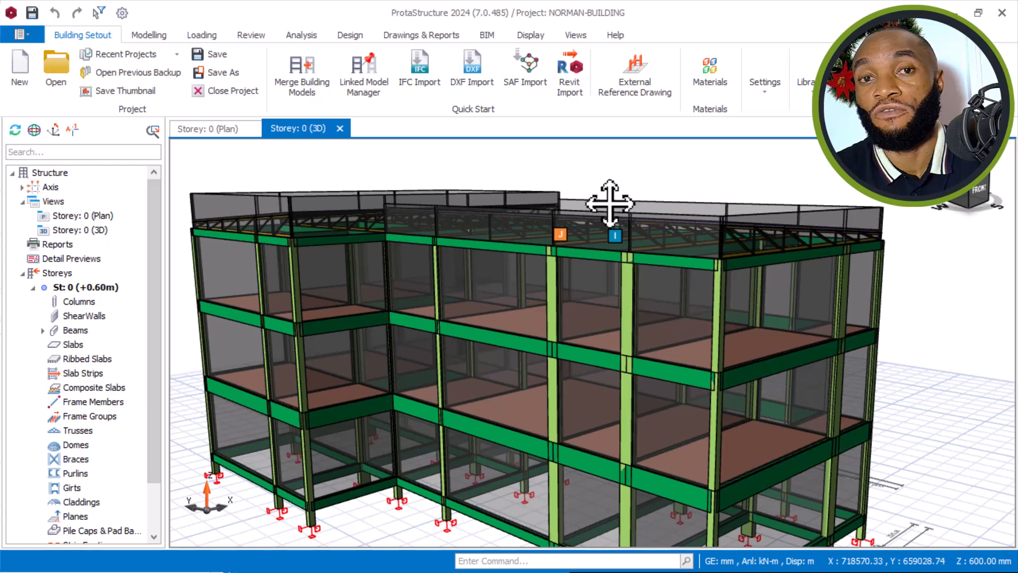
scroll(609, 202, down, 1)
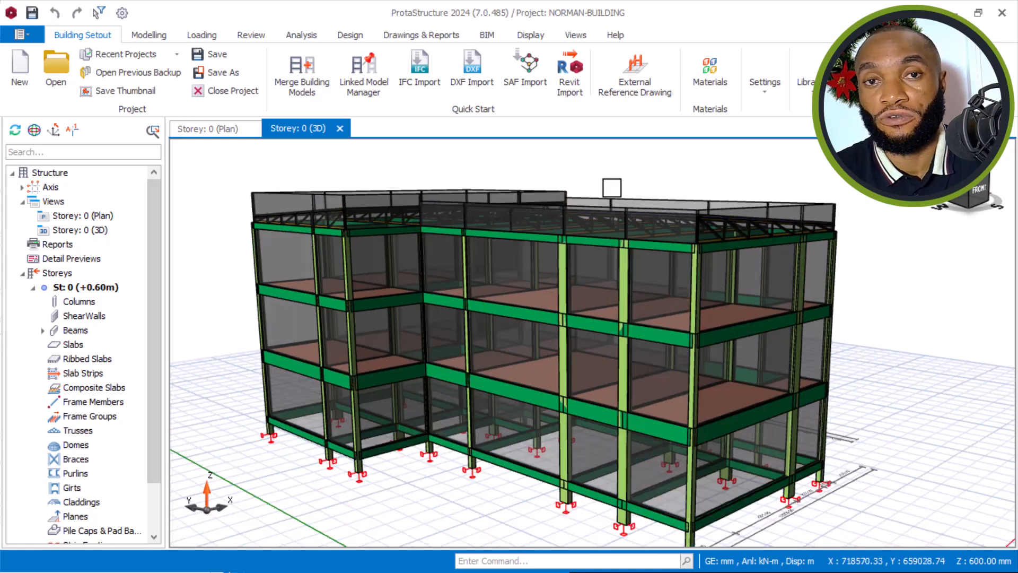
mouse_move(550, 222)
shift+middle_down()
mouse_move(528, 221)
mouse_move(552, 228)
mouse_move(537, 234)
mouse_move(546, 233)
shift+middle_up()
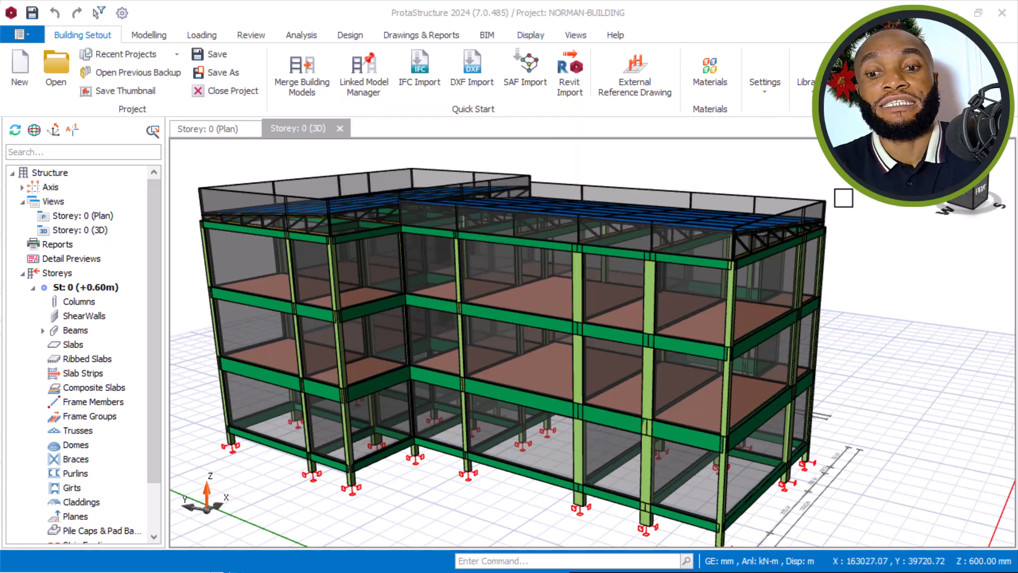
click(848, 189)
mouse_move(848, 197)
middle_down()
mouse_move(853, 241)
mouse_move(852, 199)
mouse_move(865, 204)
mouse_move(854, 212)
middle_up()
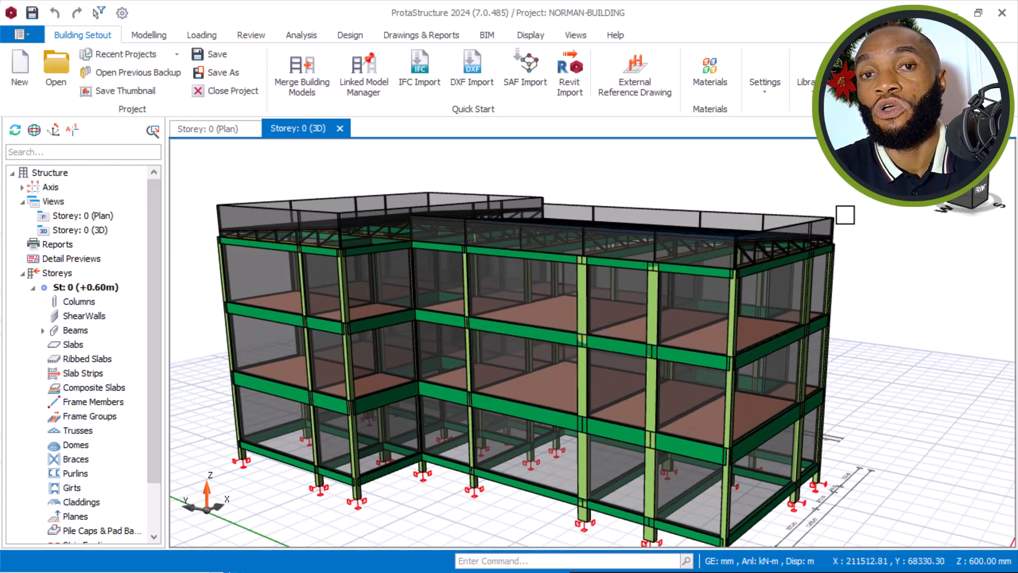
scroll(848, 218, up, 2)
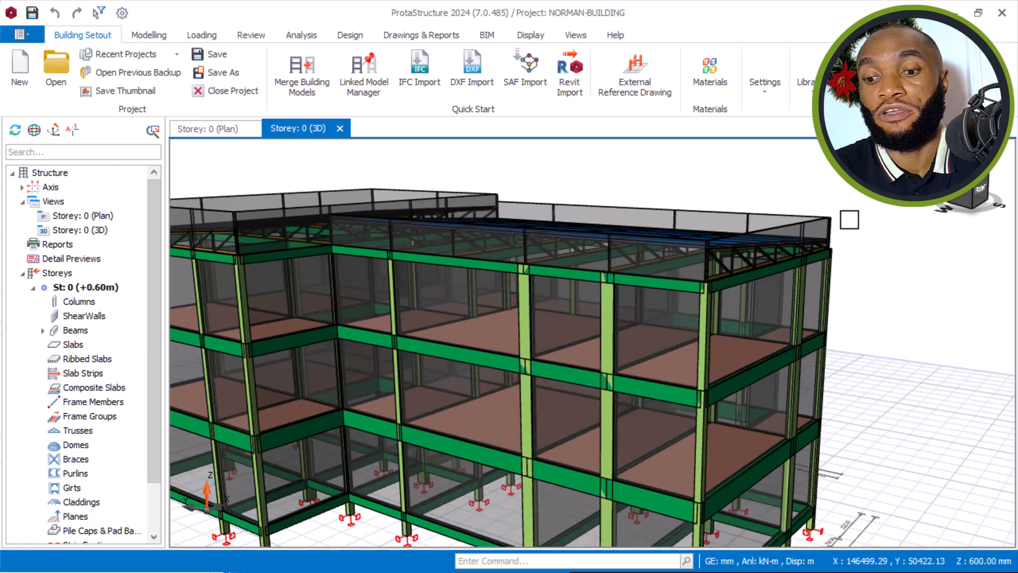
scroll(870, 218, down, 2)
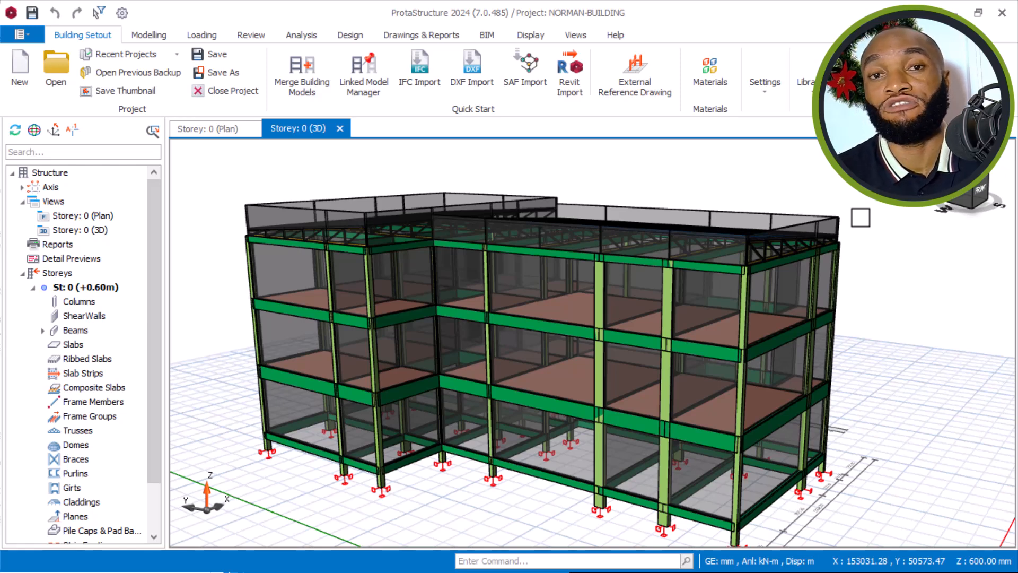
scroll(712, 303, up, 1)
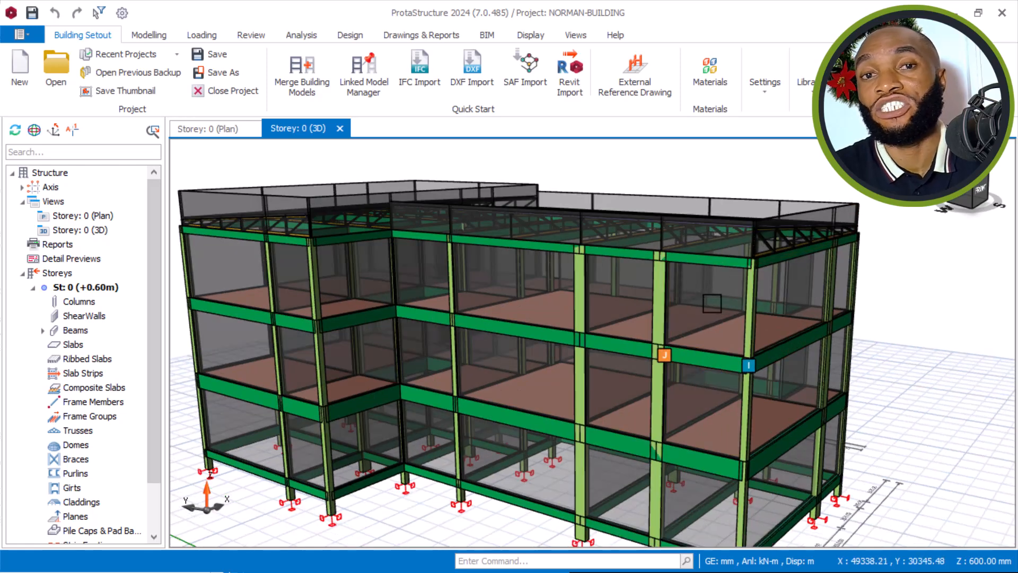
mouse_move(713, 304)
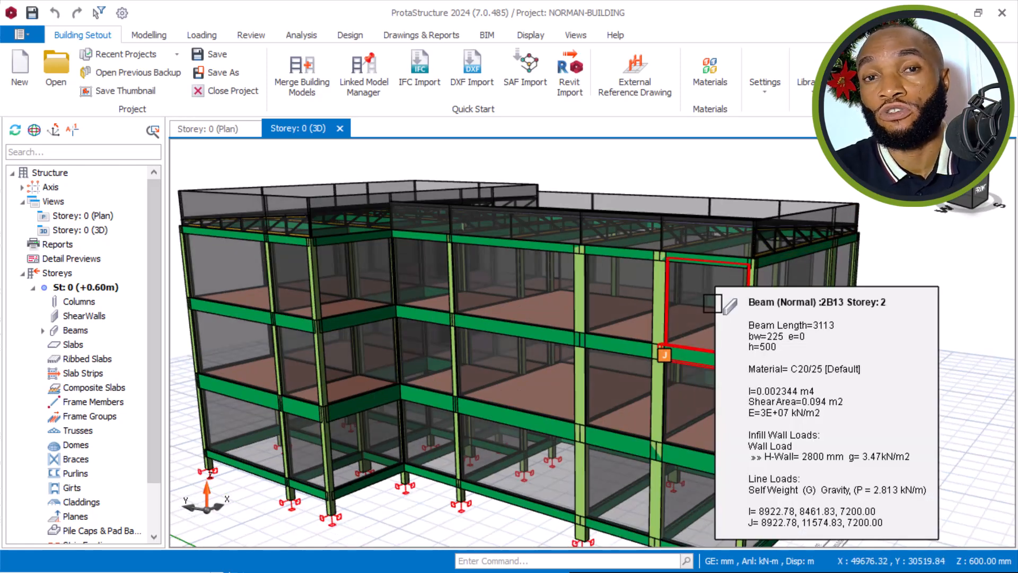
scroll(713, 303, down, 1)
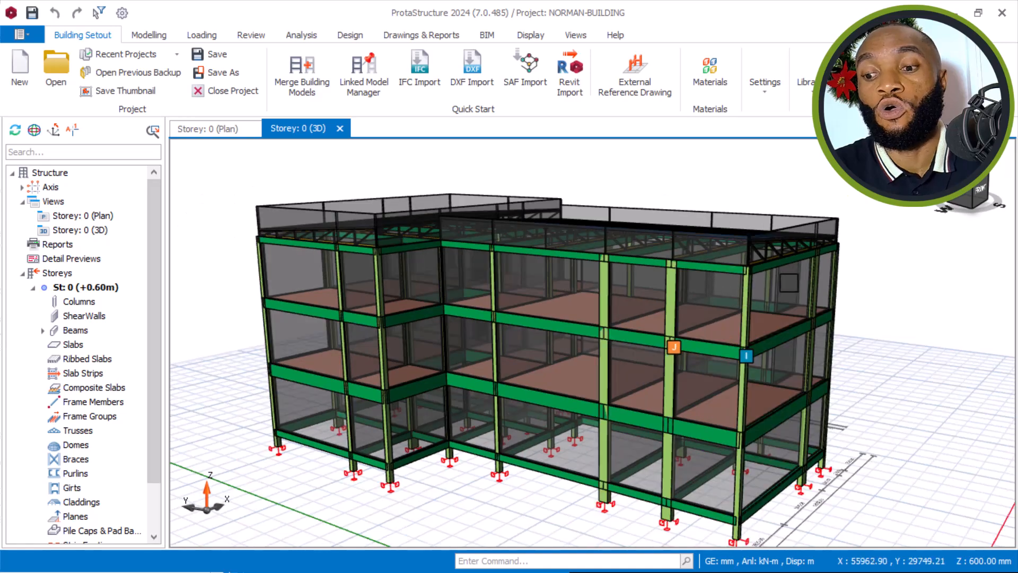
mouse_move(844, 264)
middle_down()
mouse_move(826, 253)
mouse_move(841, 258)
middle_up()
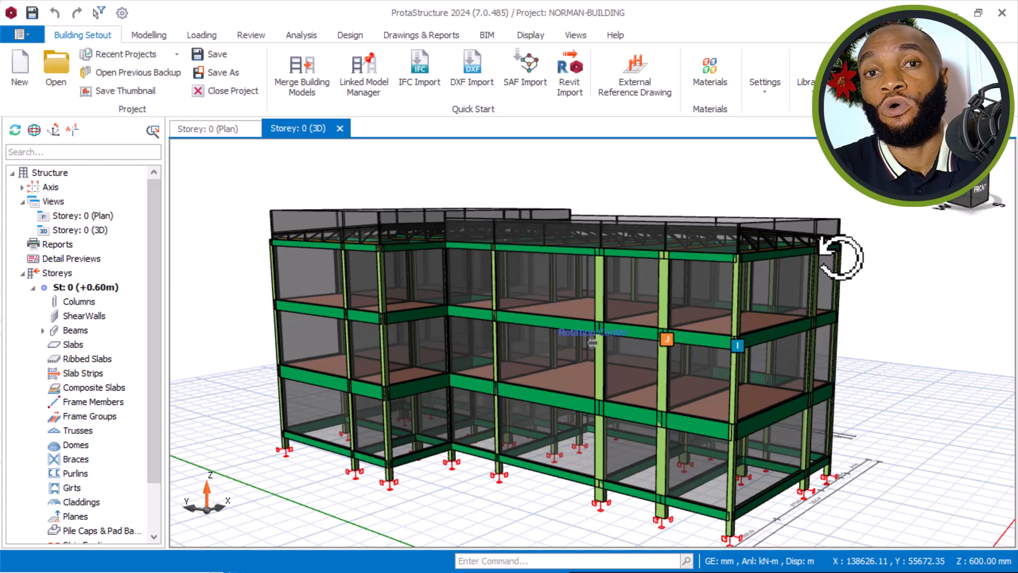
middle_drag(842, 258, 852, 234)
scroll(611, 235, up, 1)
mouse_move(611, 235)
middle_down()
mouse_move(637, 227)
mouse_move(584, 265)
mouse_move(496, 301)
middle_up()
mouse_move(499, 302)
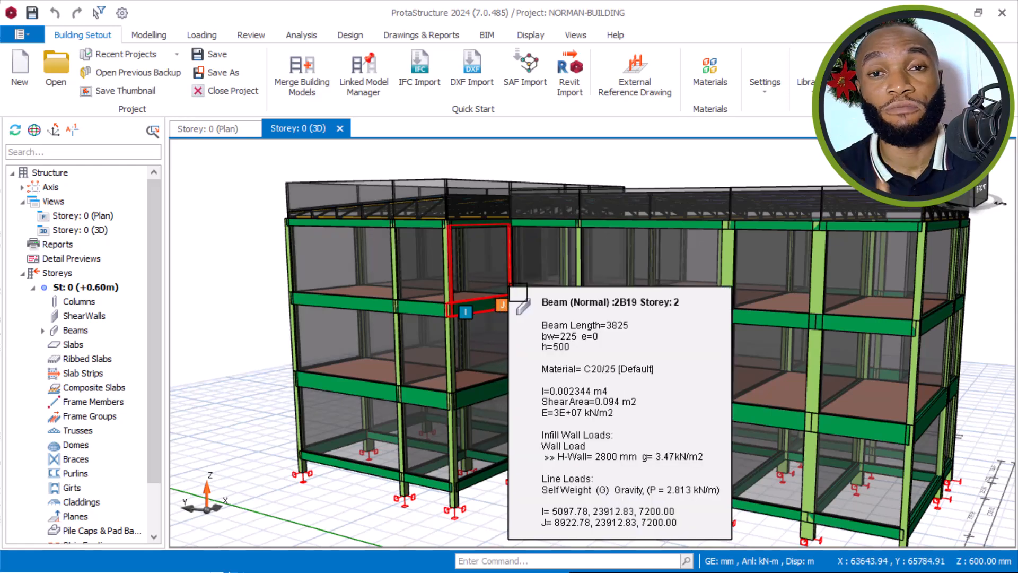
scroll(573, 314, down, 3)
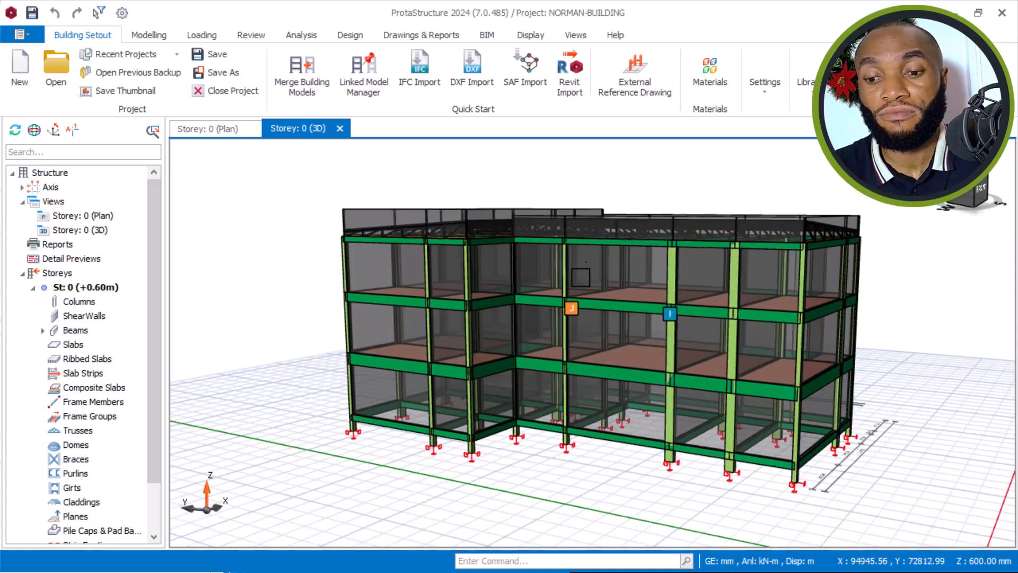
Step: Inspect the building's blue roof cladding and roof trusses from above and from the front corner
mouse_move(571, 304)
middle_down()
mouse_move(546, 297)
mouse_move(555, 297)
mouse_move(461, 336)
middle_up()
scroll(569, 353, up, 5)
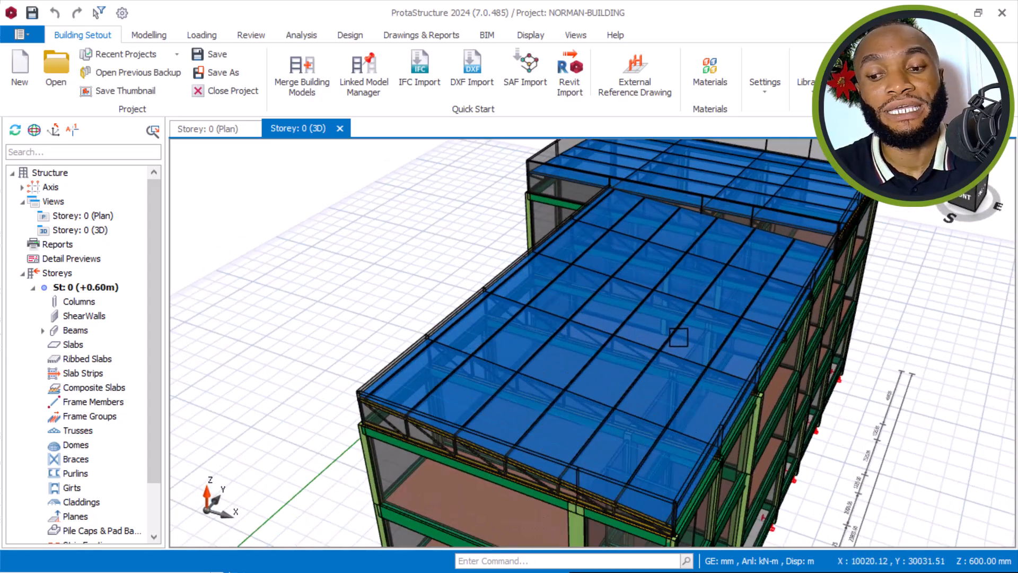
middle_drag(570, 353, 589, 289)
mouse_move(570, 297)
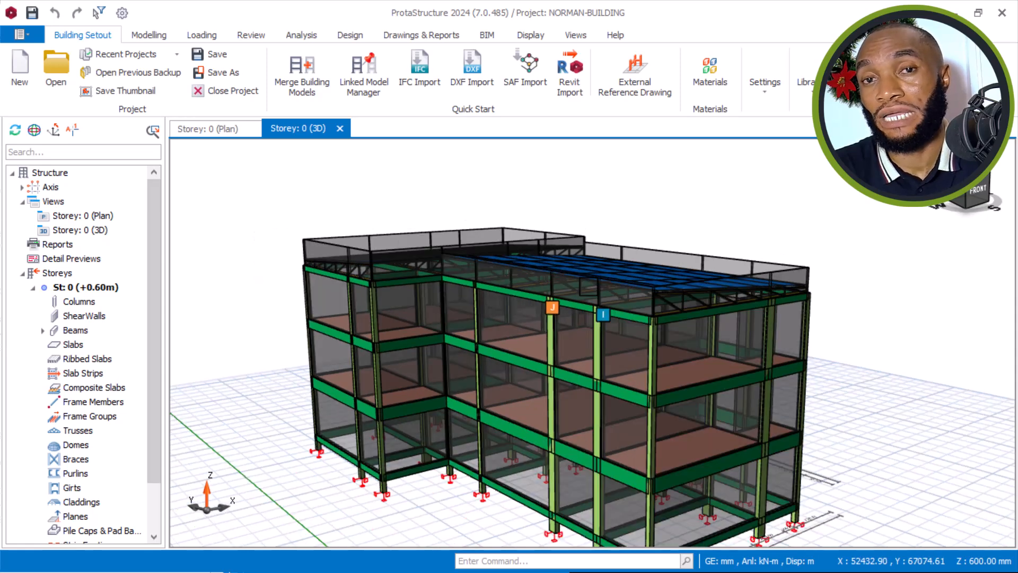
scroll(610, 244, up, 2)
mouse_move(614, 241)
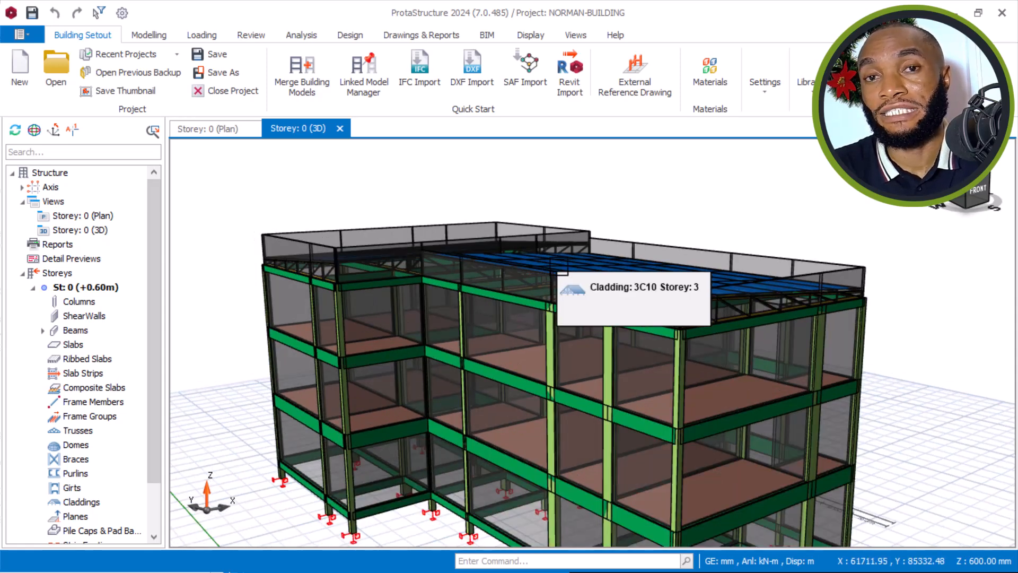
scroll(614, 241, down, 2)
scroll(526, 296, up, 1)
mouse_move(525, 296)
middle_down()
mouse_move(548, 286)
mouse_move(530, 288)
middle_up()
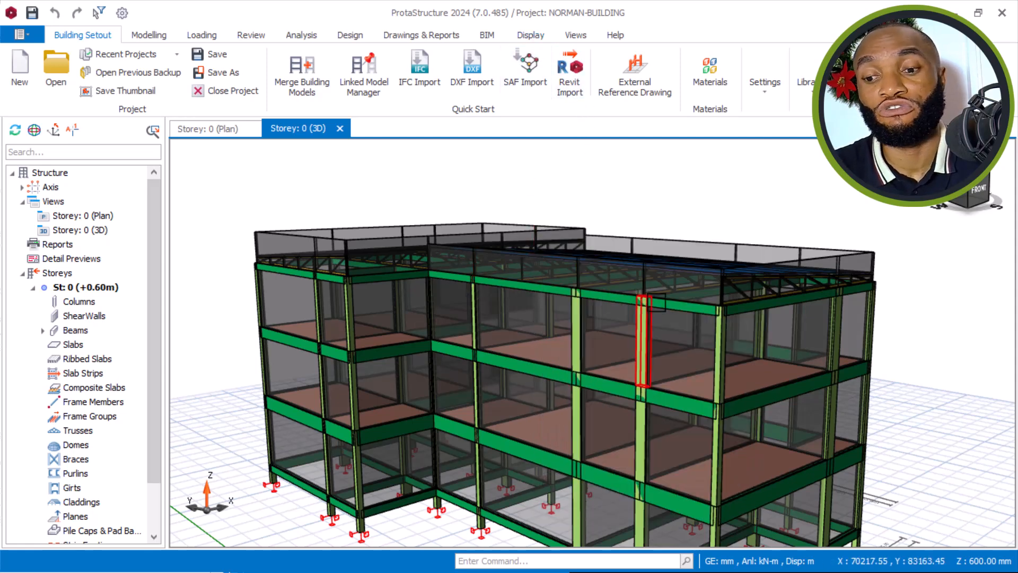
middle_drag(677, 270, 665, 246)
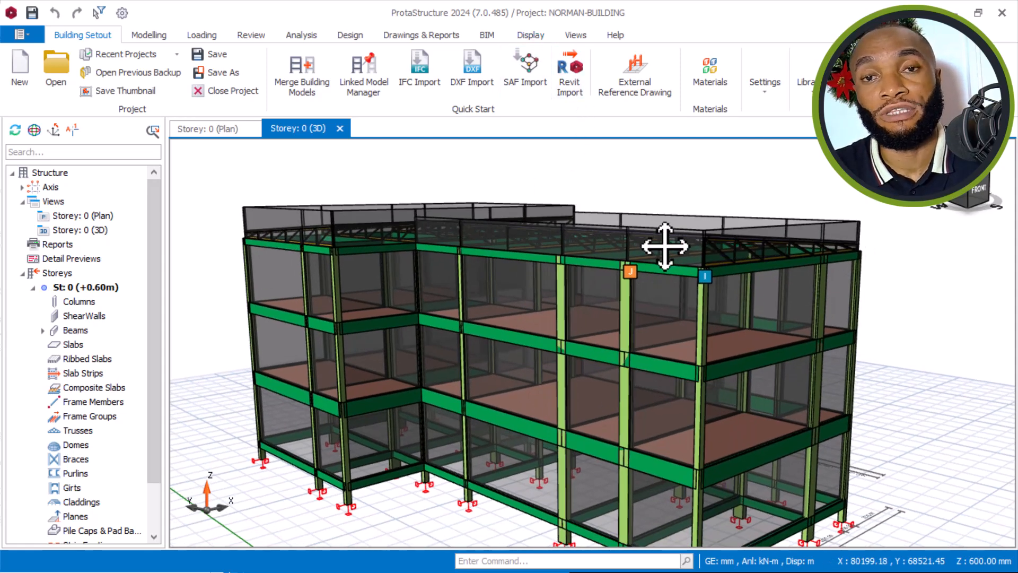
mouse_move(664, 247)
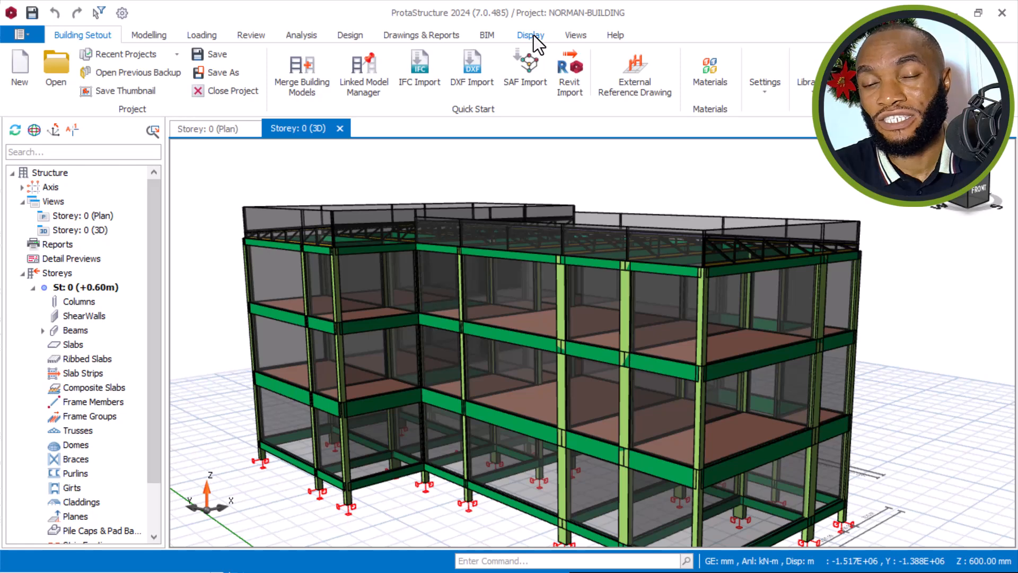
Step: Open the layer and color settings to view them and close them without changes
click(534, 35)
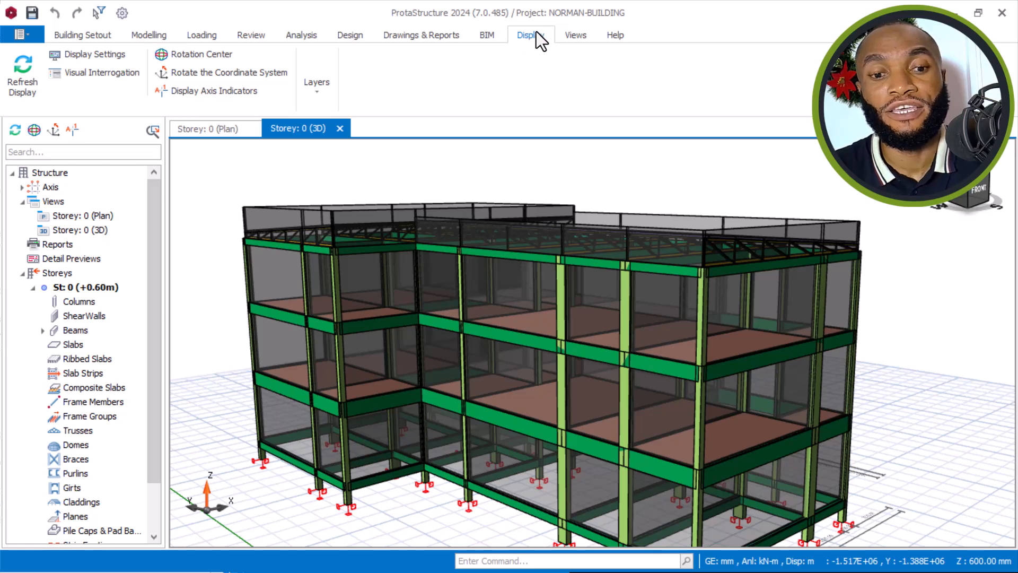
click(314, 92)
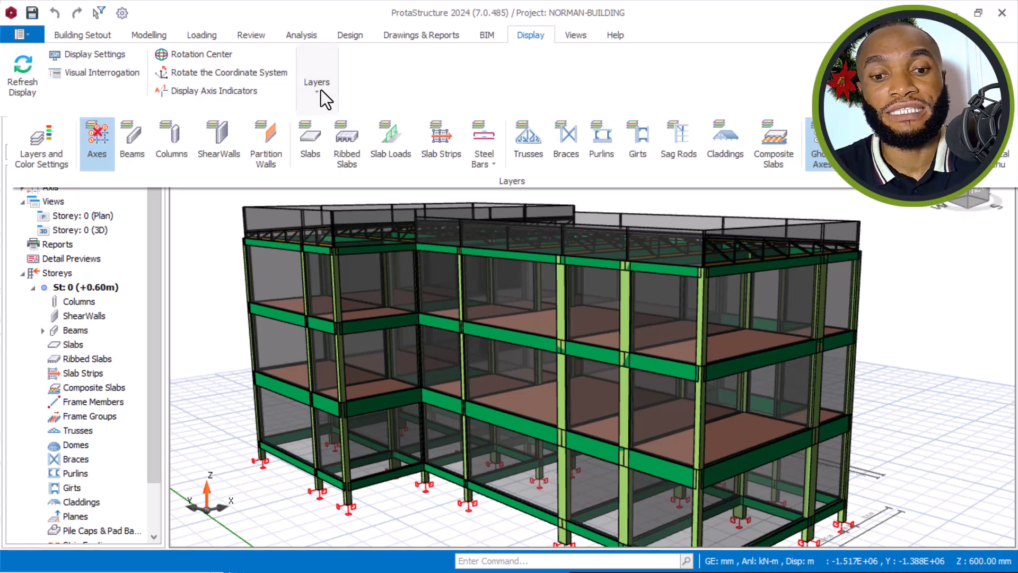
click(46, 148)
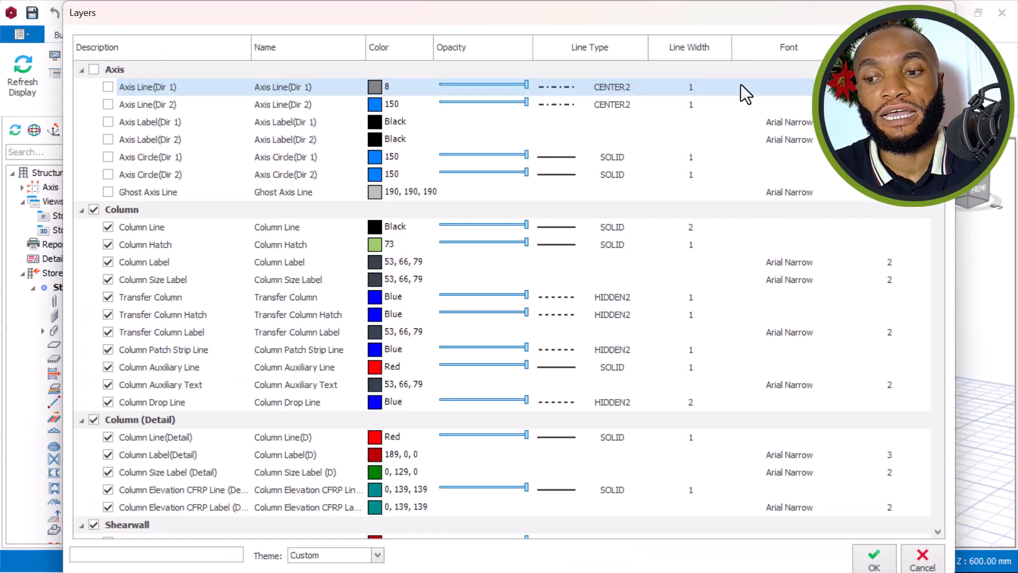
click(923, 558)
Step: Compare how the slabs, beams, columns, walls and roof cladding are coloured across the 3D model
scroll(662, 272, up, 3)
scroll(663, 273, down, 2)
scroll(637, 331, down, 1)
mouse_move(638, 331)
middle_down()
mouse_move(568, 334)
mouse_move(641, 341)
mouse_move(561, 356)
middle_up()
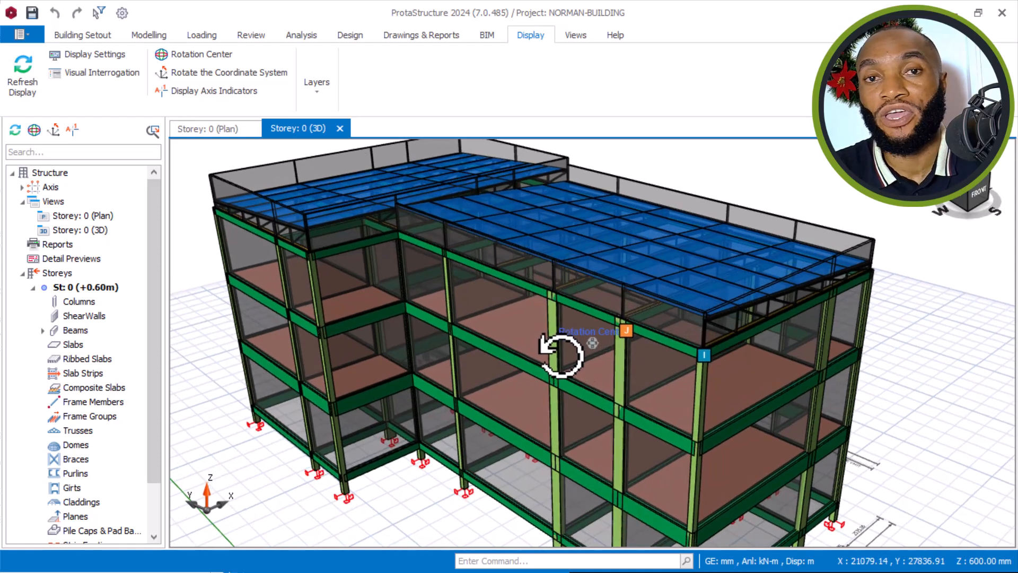
middle_drag(561, 354, 567, 311)
right_click(558, 333)
click(558, 339)
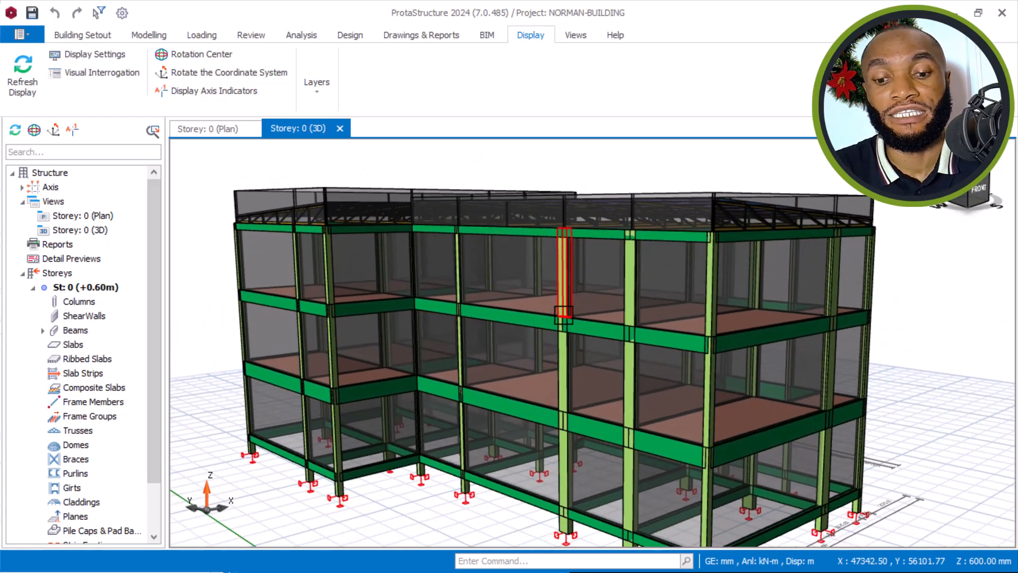
scroll(569, 336, down, 1)
mouse_move(544, 386)
middle_down()
mouse_move(561, 357)
mouse_move(532, 402)
middle_up()
mouse_move(498, 385)
right_down()
mouse_move(527, 386)
mouse_move(498, 390)
right_up()
middle_drag(498, 383, 491, 391)
middle_drag(505, 338, 472, 354)
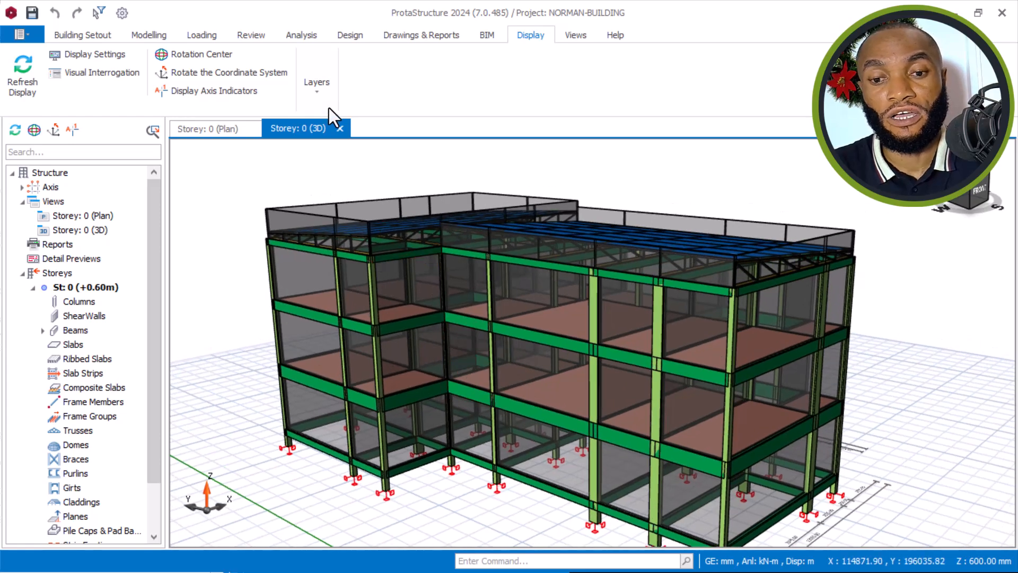
right_drag(598, 277, 570, 304)
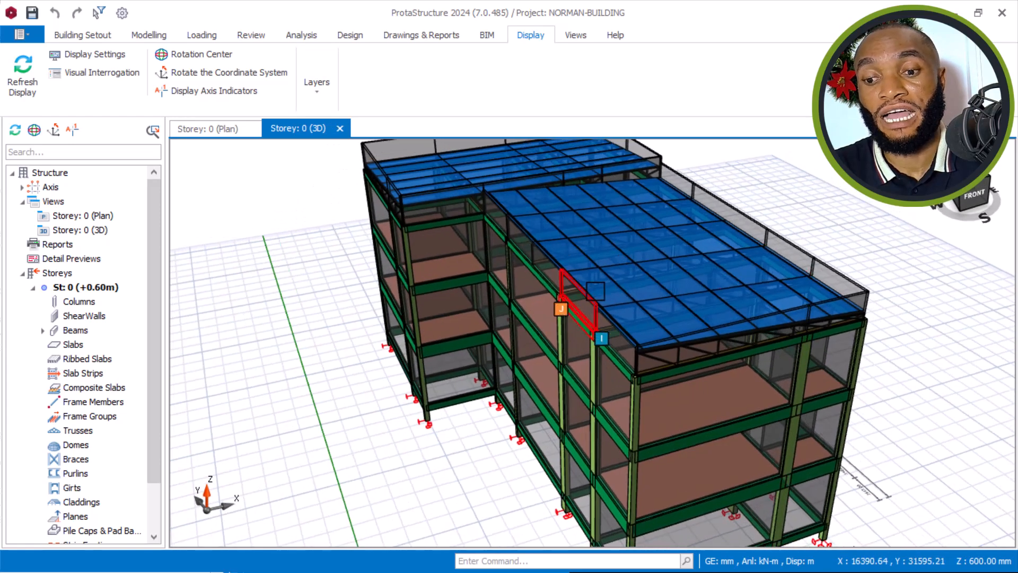
scroll(586, 297, up, 1)
mouse_move(691, 311)
right_down()
mouse_move(644, 291)
mouse_move(548, 281)
mouse_move(705, 281)
right_up()
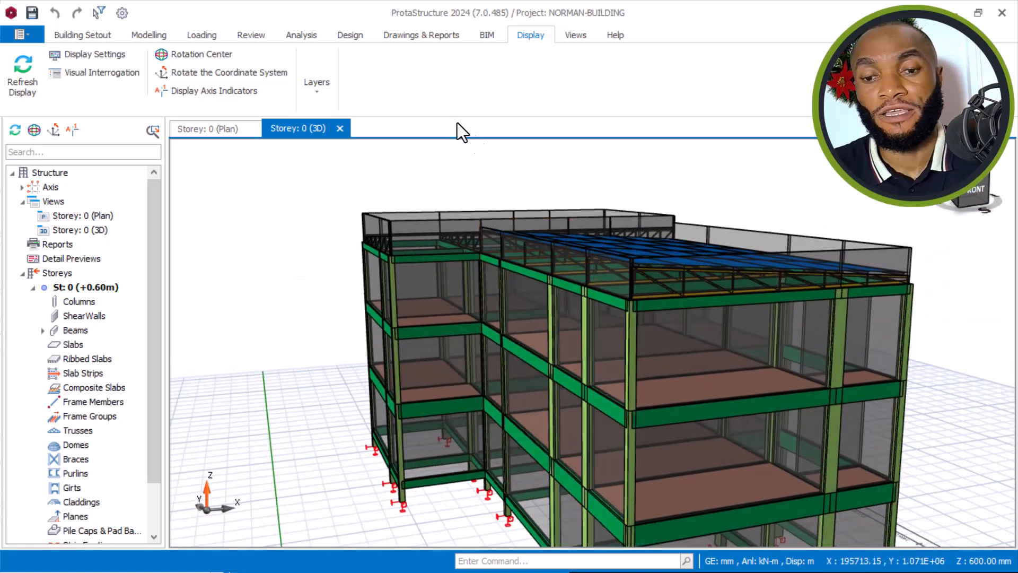
Step: Open the layer and color settings and examine the layer groups from Axis and Column through Slab, Rebar, Foundation, Detail and Steel Member
click(317, 90)
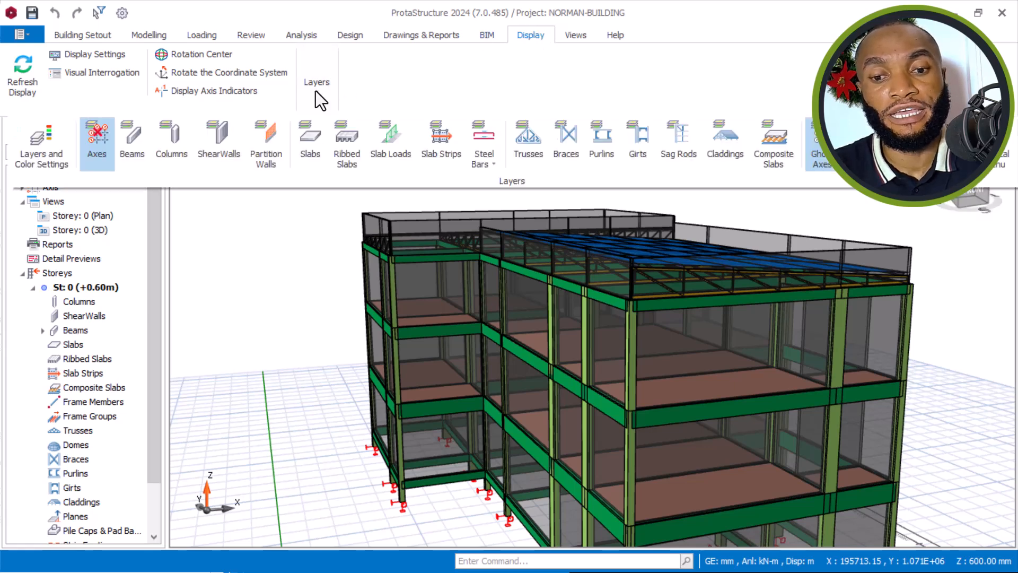
click(43, 153)
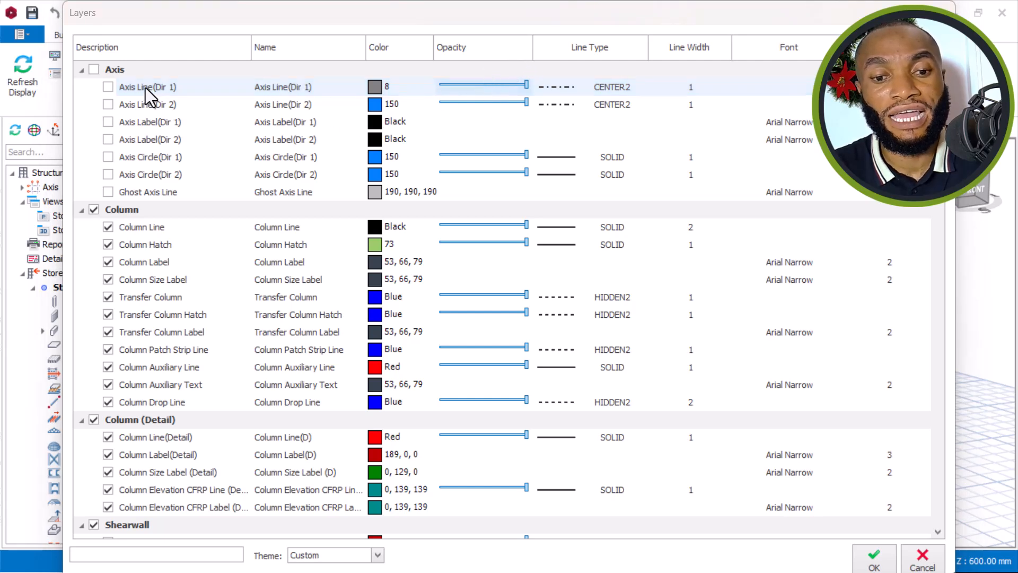
scroll(150, 230, down, 11)
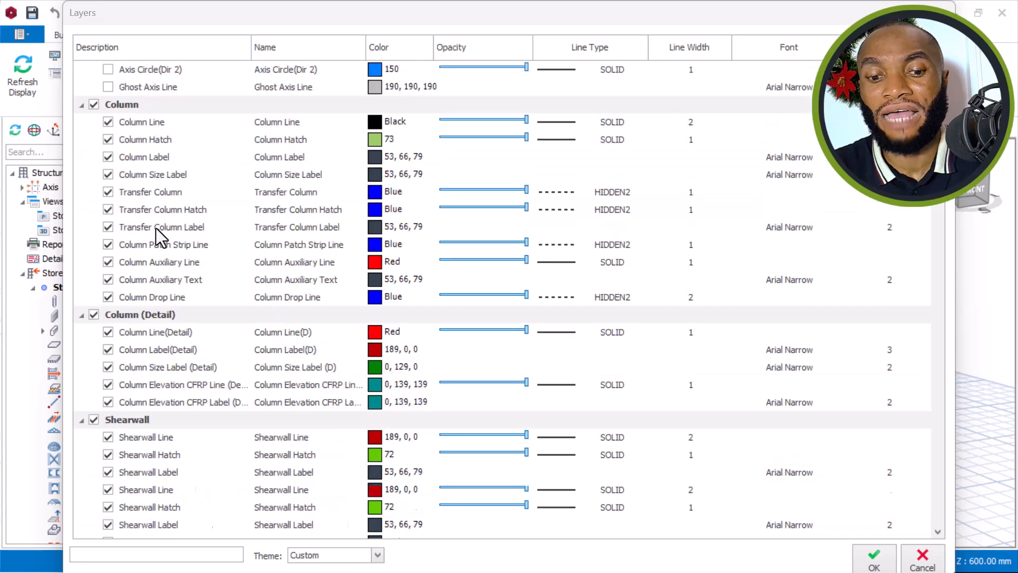
scroll(172, 238, down, 5)
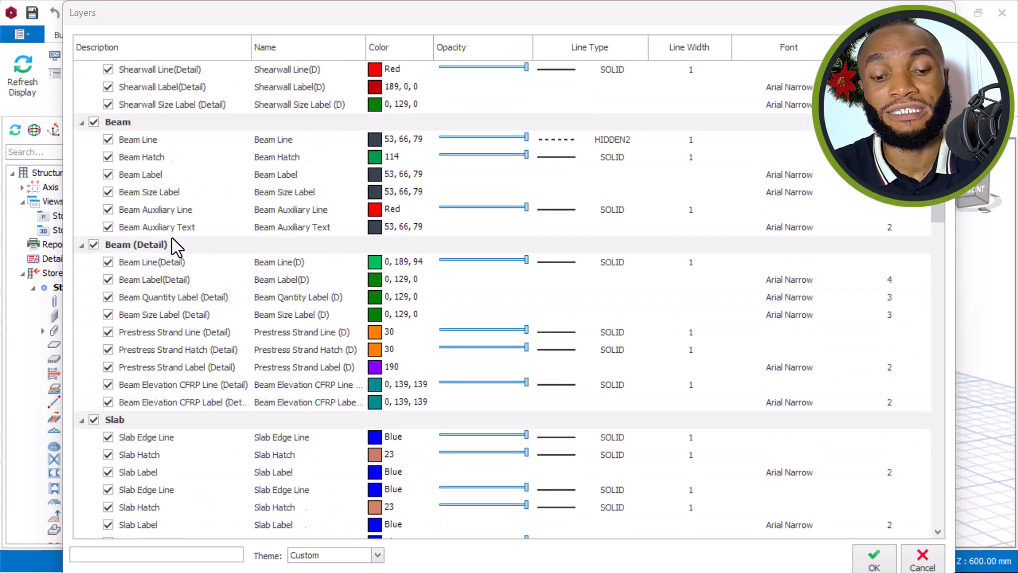
scroll(174, 237, down, 6)
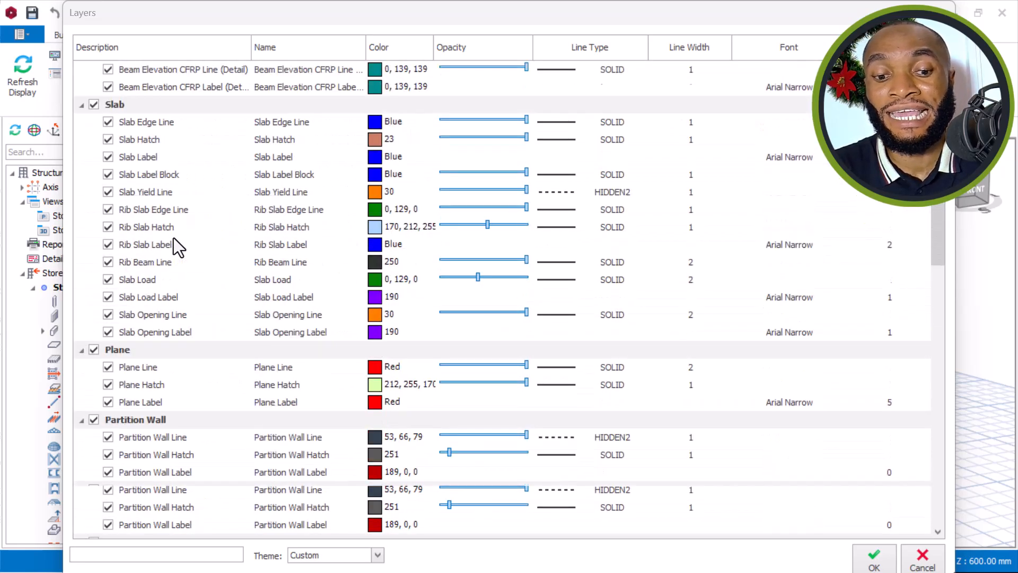
scroll(178, 235, down, 12)
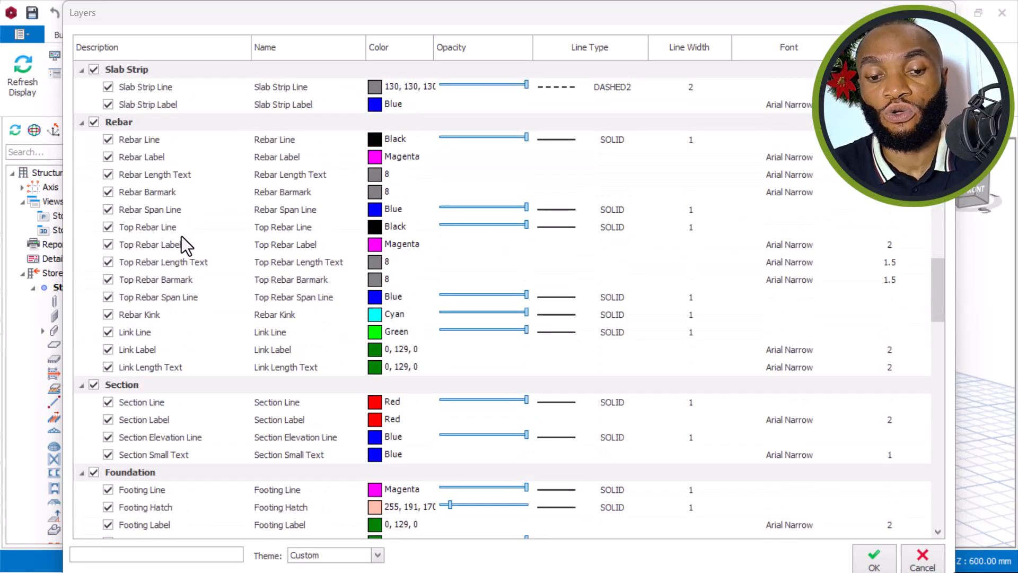
scroll(166, 379, down, 14)
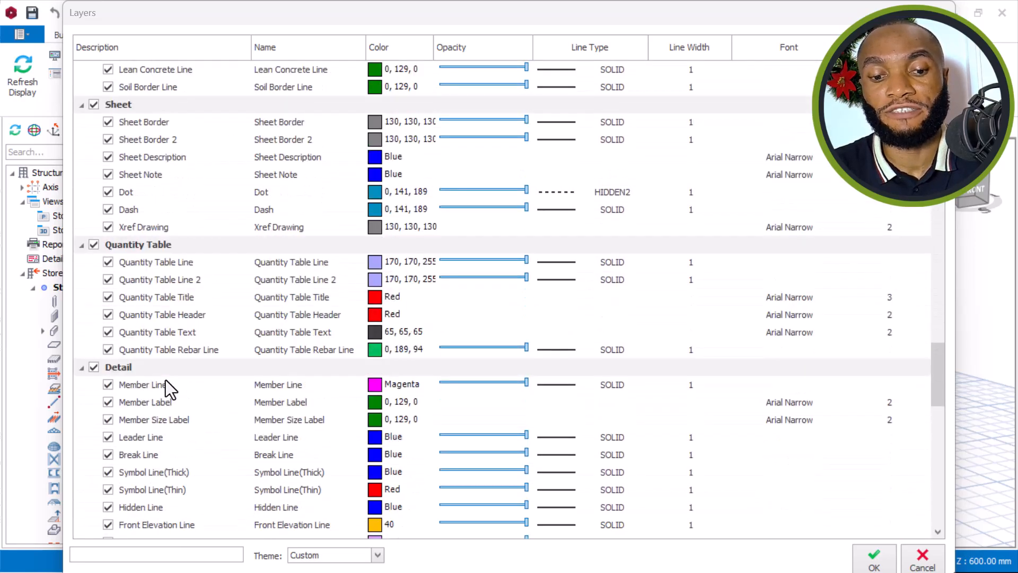
scroll(167, 380, up, 17)
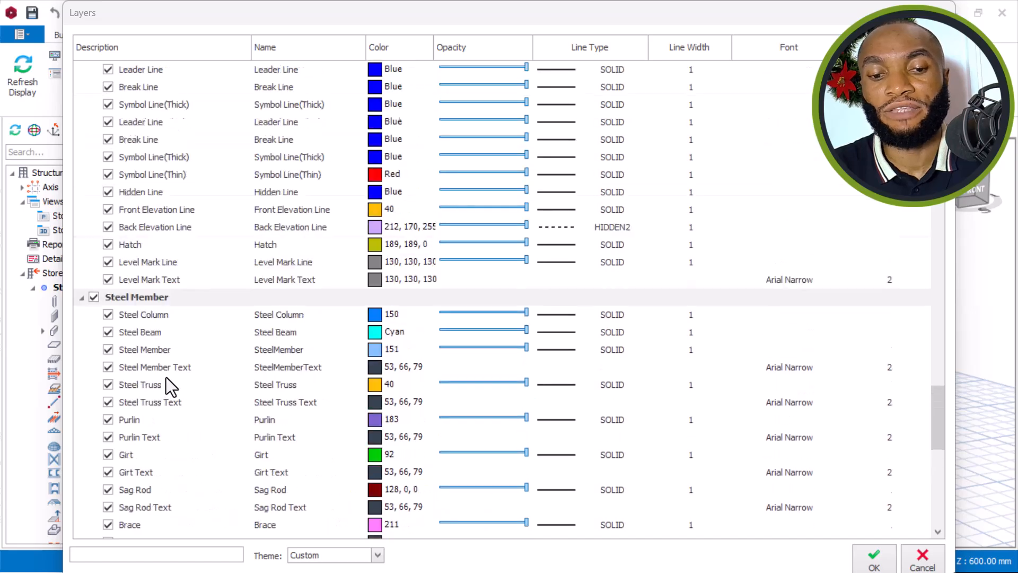
scroll(165, 379, up, 17)
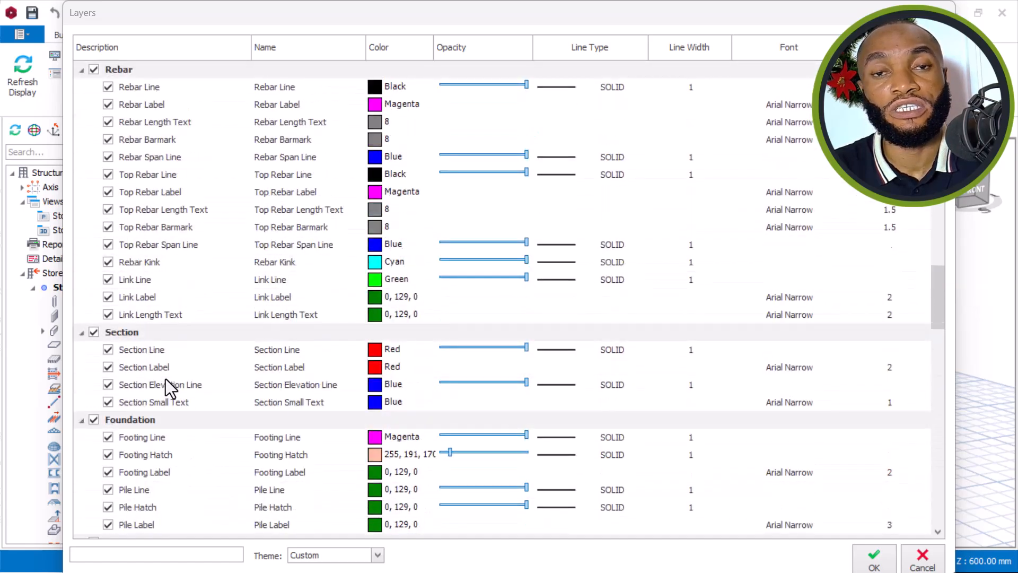
scroll(166, 379, up, 12)
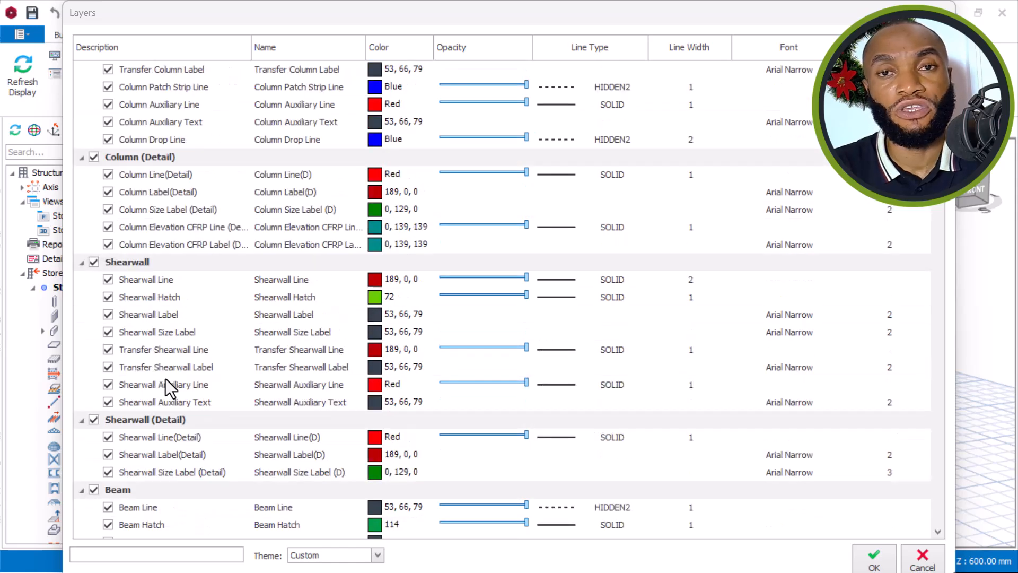
Step: Examine the line, hatch and label entries of the Column and Shearwall layers, including the Transfer Column opacity
scroll(165, 379, up, 2)
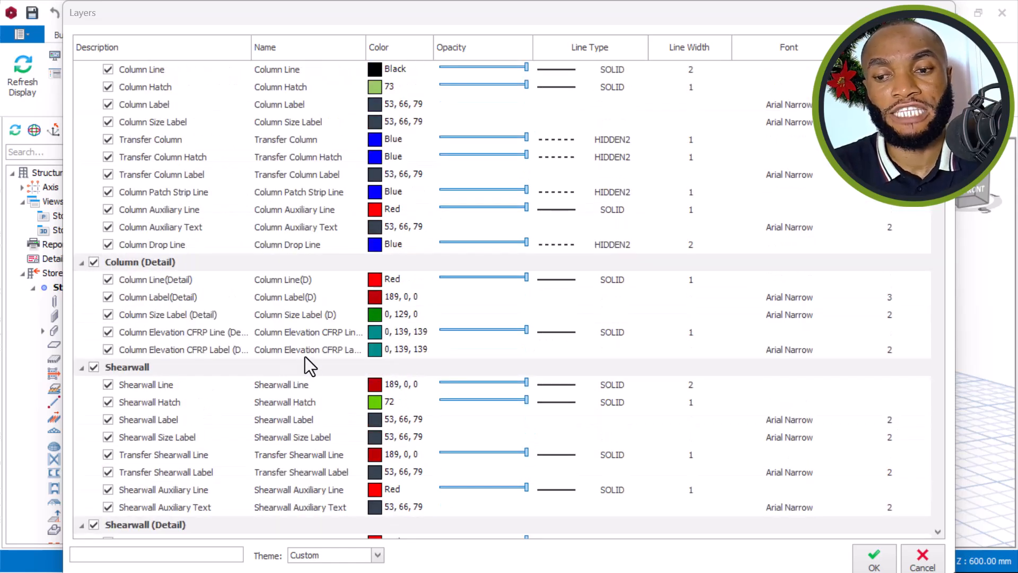
scroll(304, 356, up, 3)
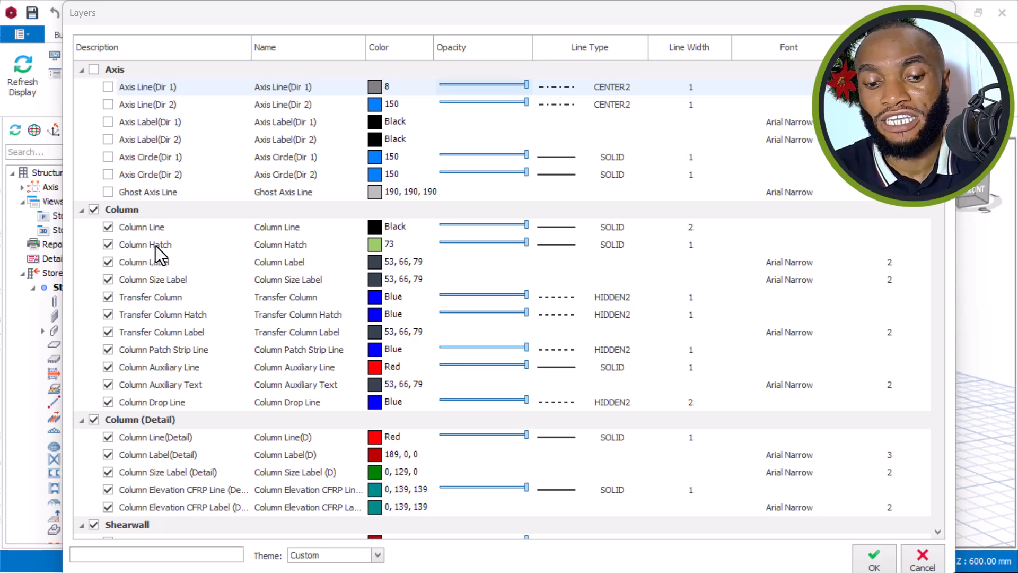
scroll(154, 246, down, 3)
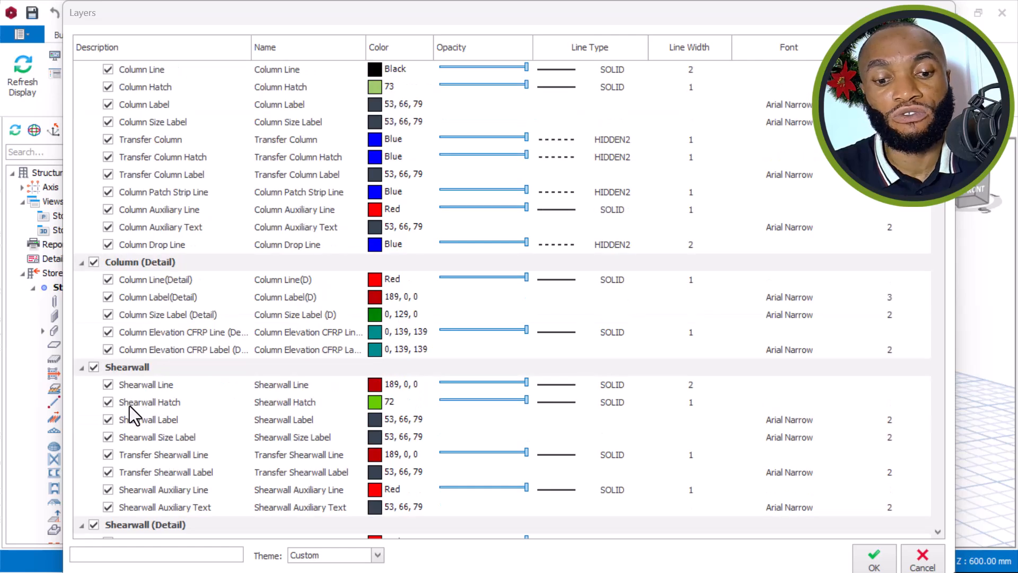
scroll(173, 403, down, 3)
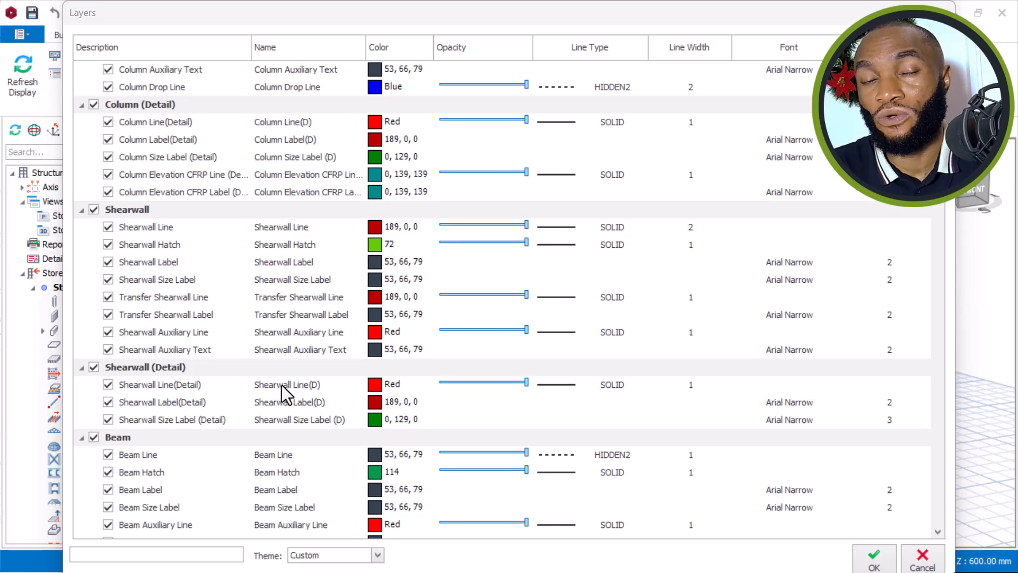
scroll(280, 383, up, 3)
scroll(137, 153, up, 2)
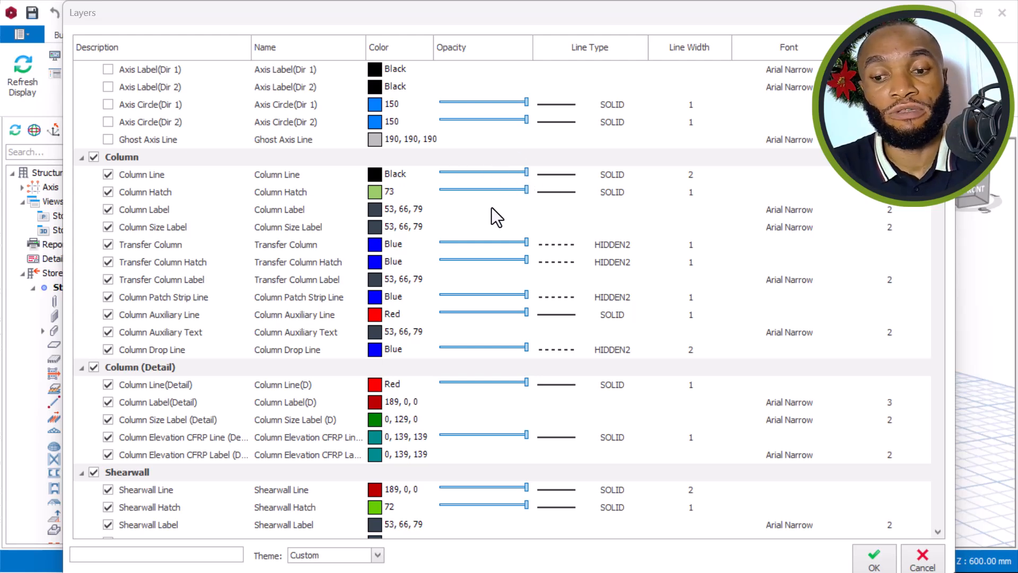
click(527, 246)
mouse_move(526, 245)
mouse_down()
mouse_move(482, 244)
mouse_move(527, 243)
mouse_up()
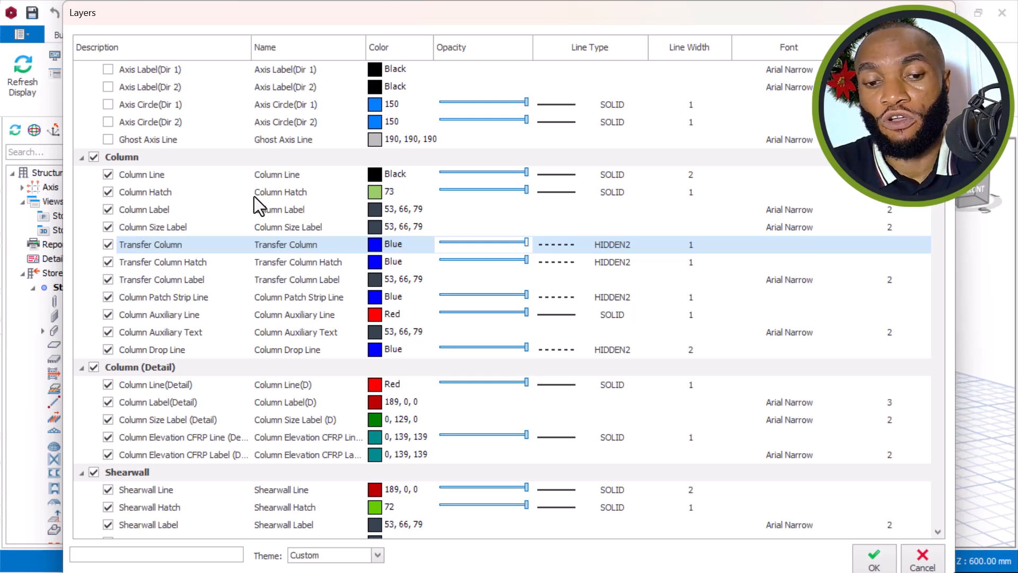
Step: Open the color selection for the Column Hatch layer and try Red, followed by a darker RGB red of about 192, 0, 0
click(173, 192)
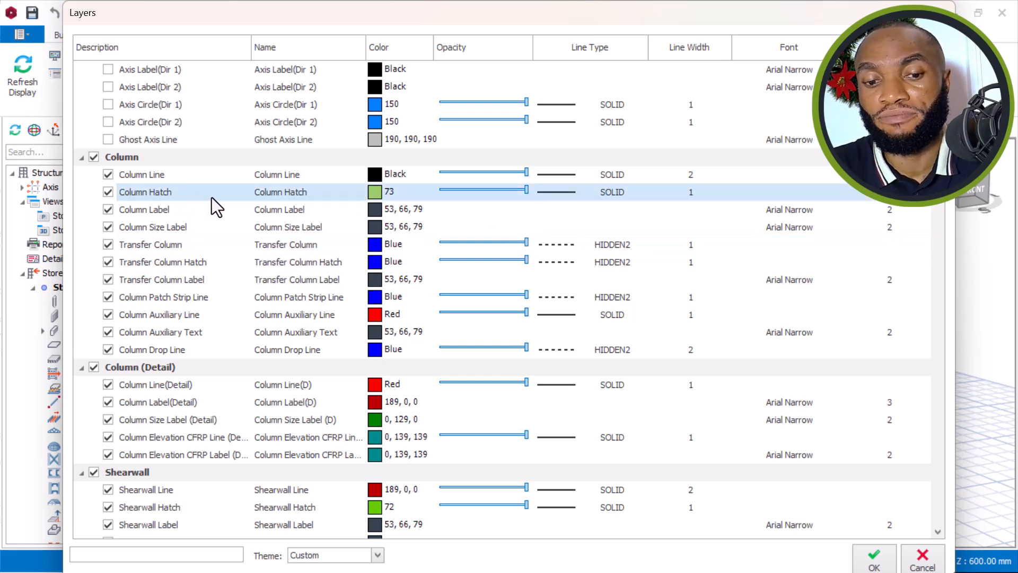
click(375, 192)
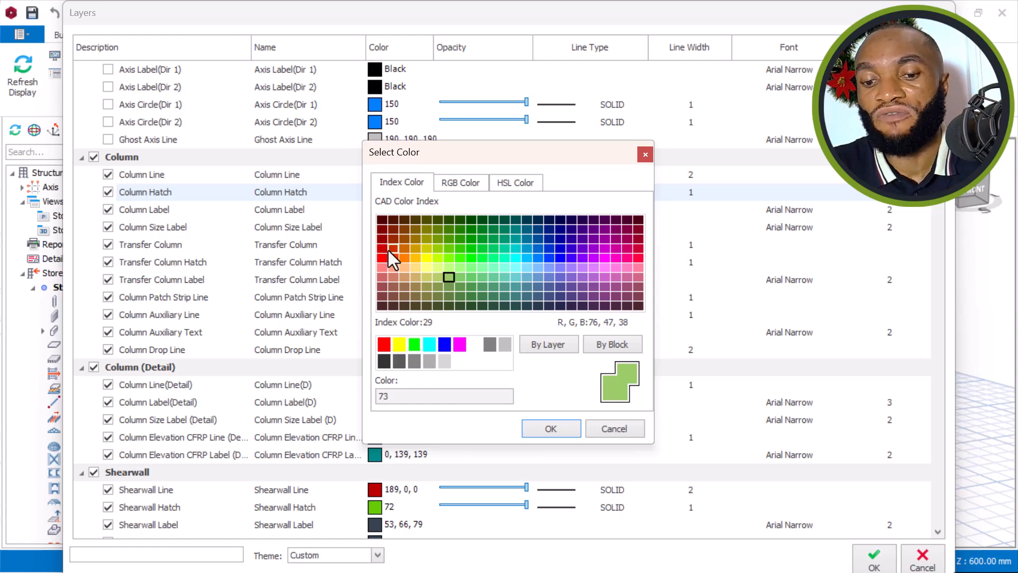
click(383, 348)
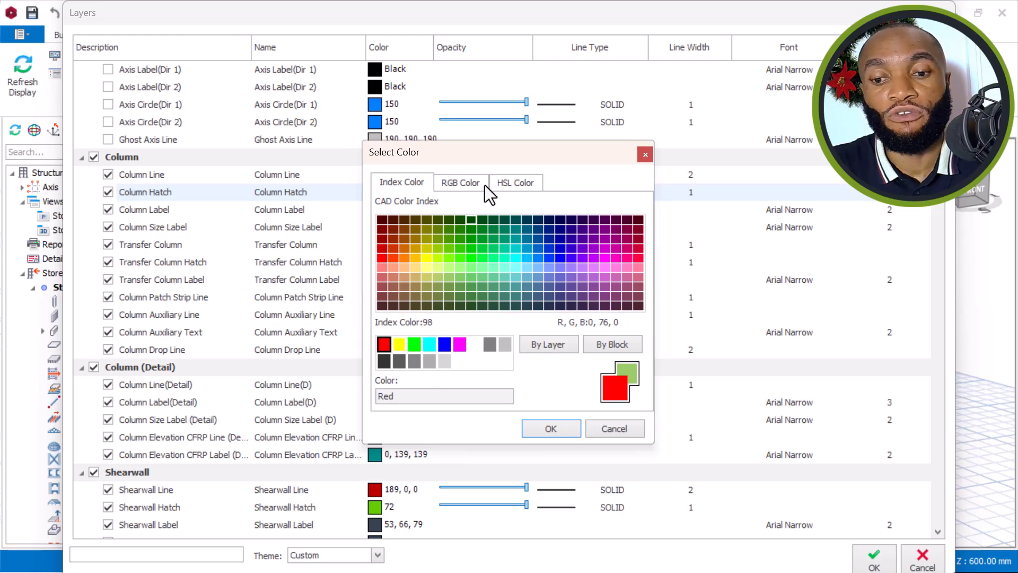
click(467, 184)
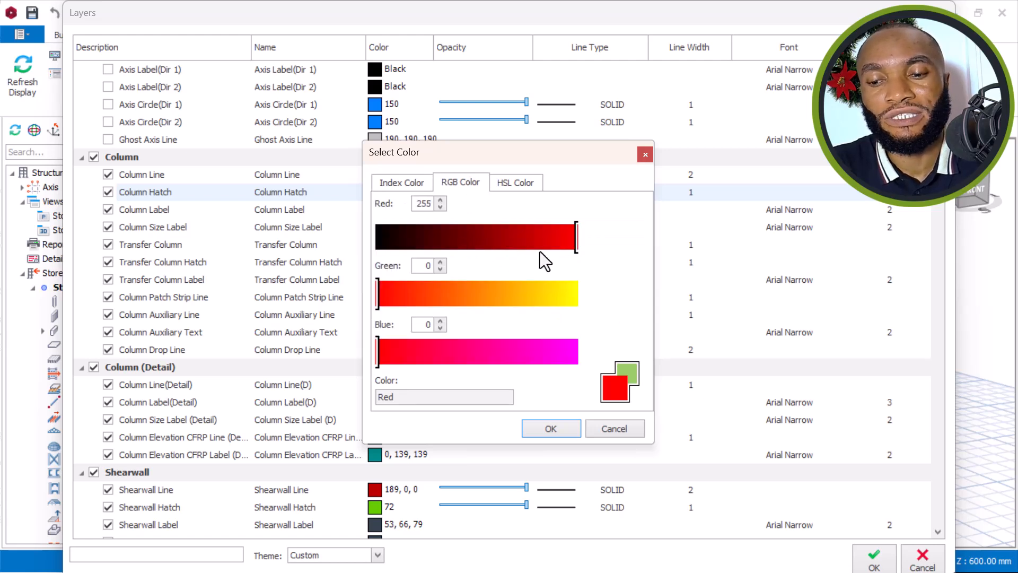
drag(572, 240, 526, 244)
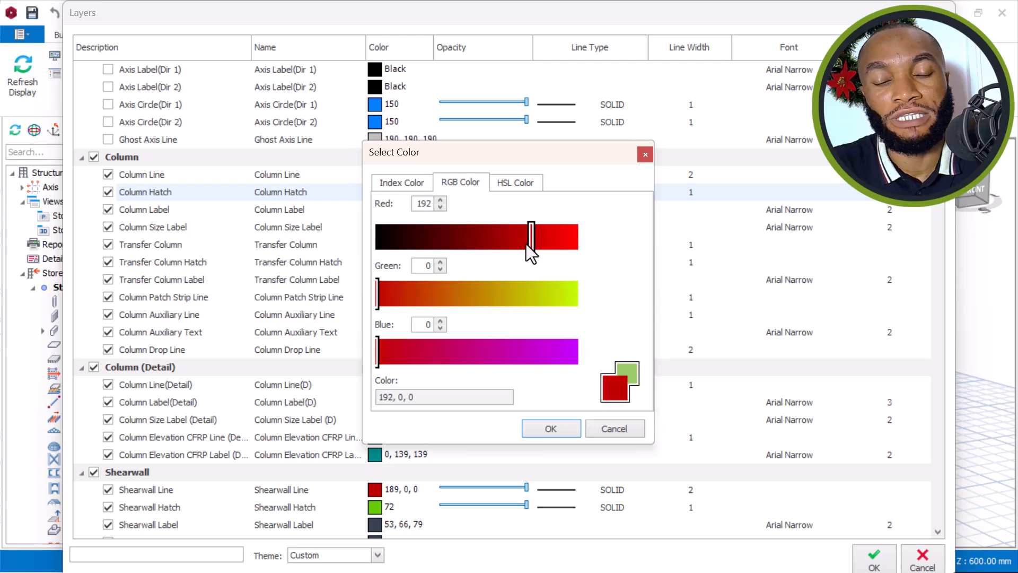
click(388, 182)
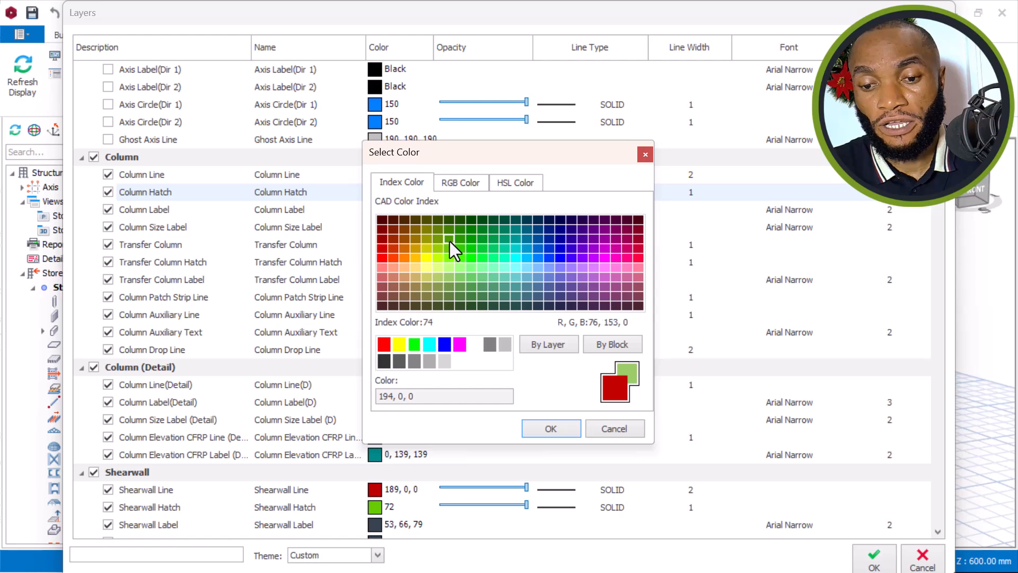
Step: Try index colors 191, 41 and 51 for Column Hatch, settle on 203, and apply the layer settings to the 3D model
click(582, 268)
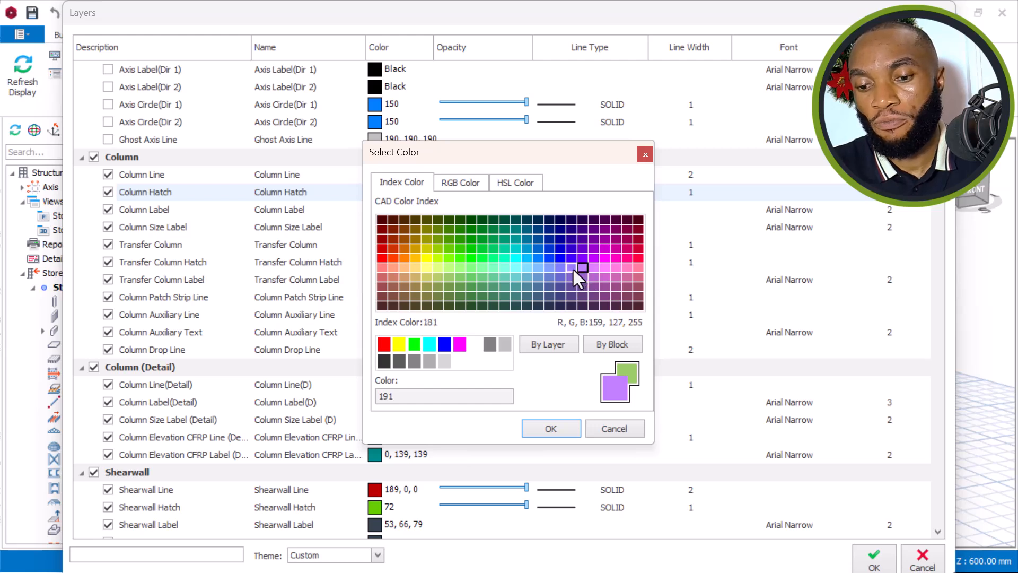
click(416, 268)
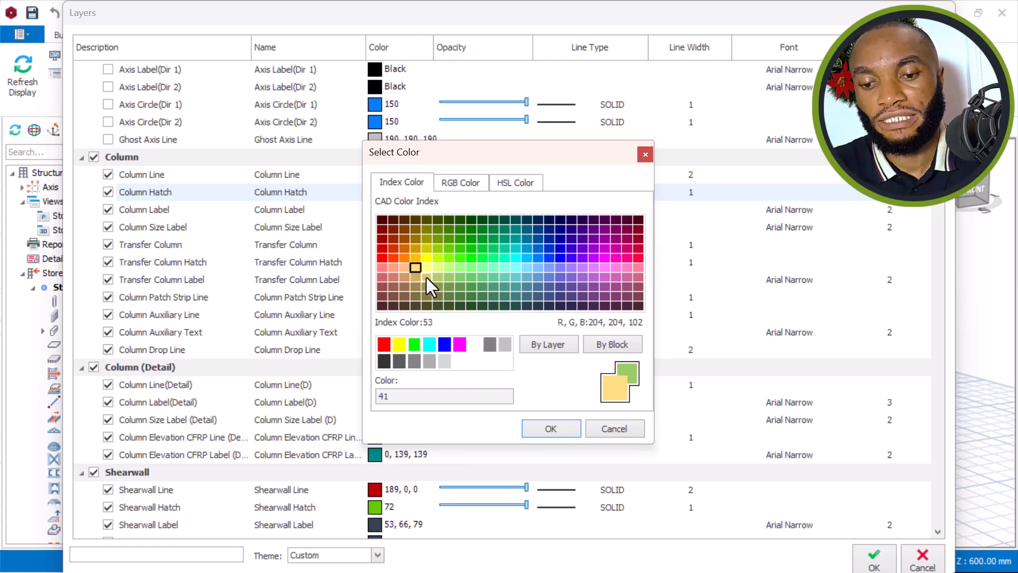
click(427, 268)
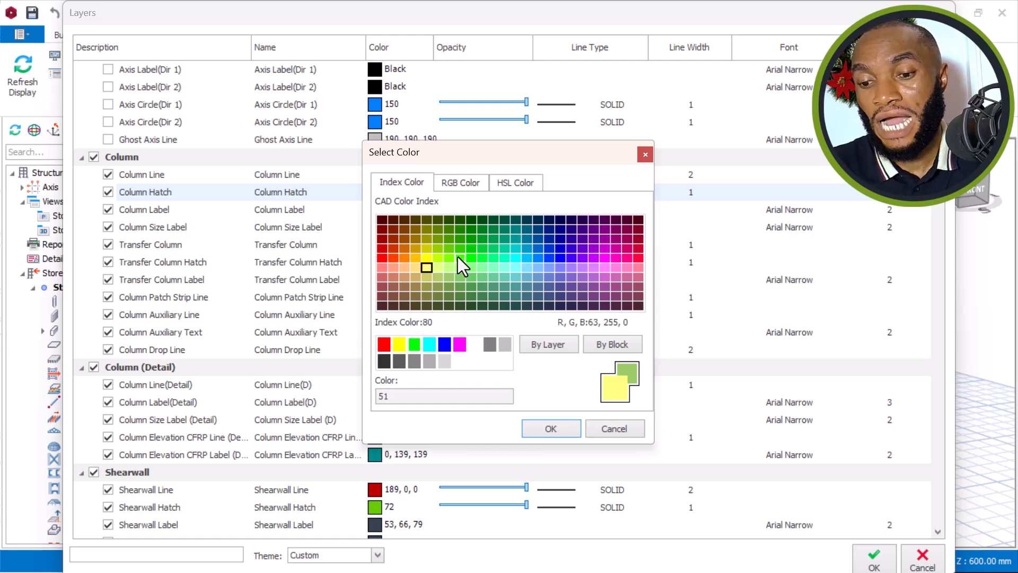
click(583, 267)
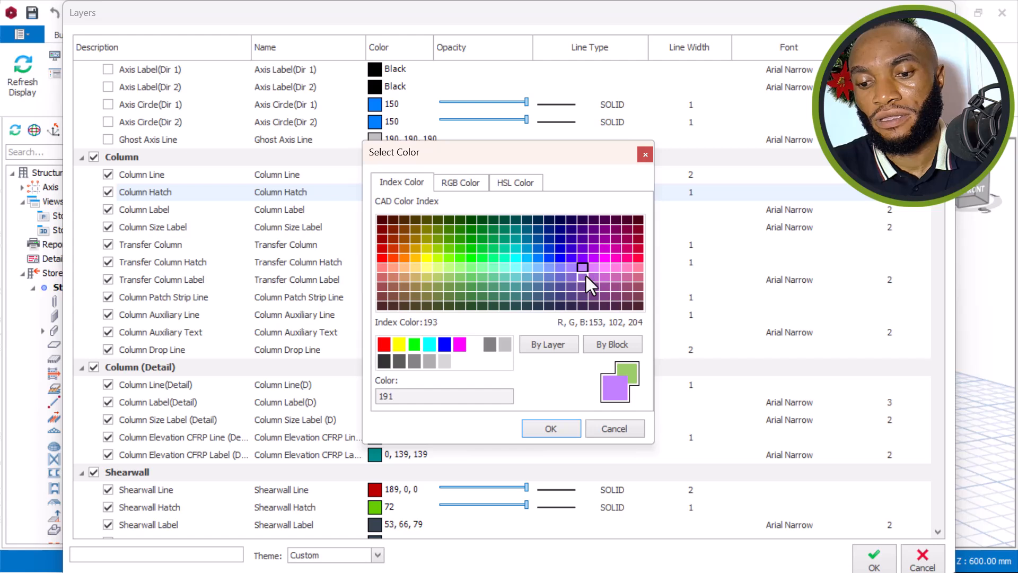
click(593, 275)
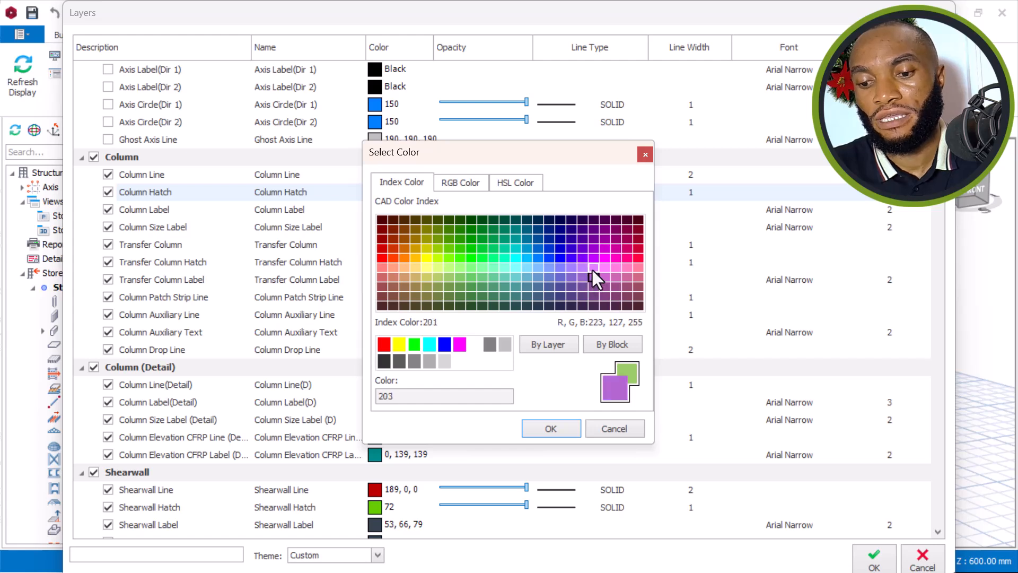
click(558, 424)
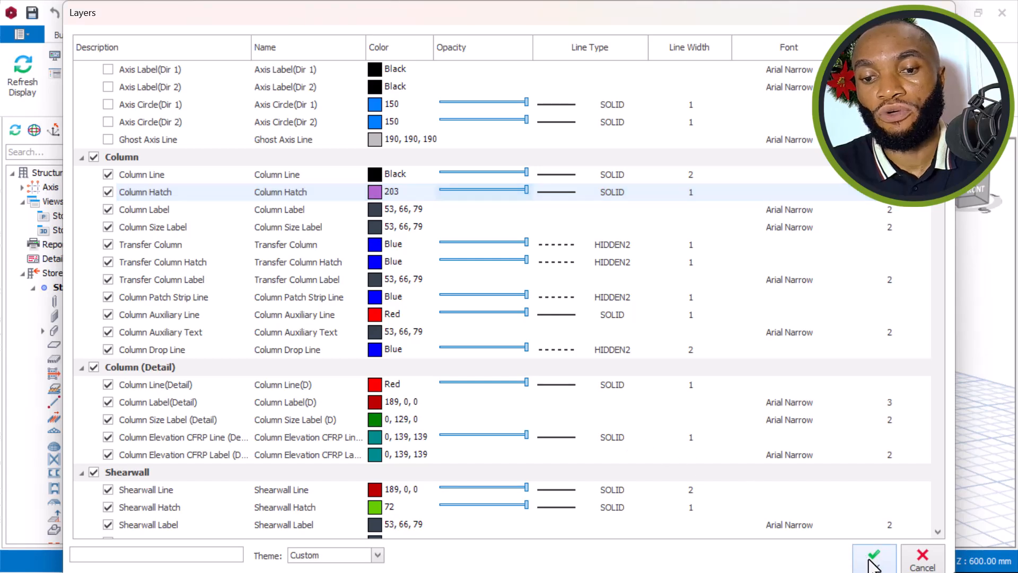
click(875, 561)
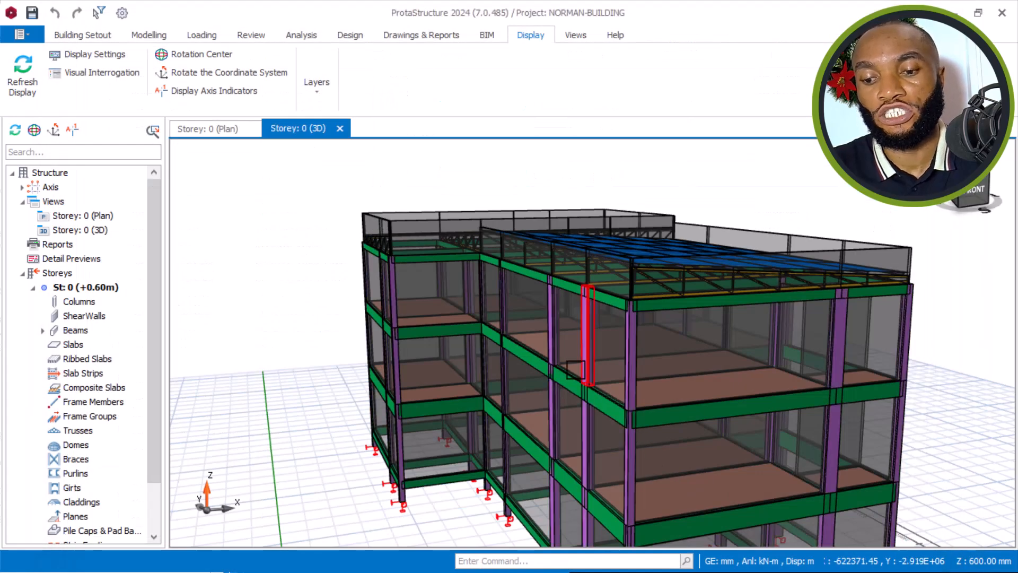
mouse_move(576, 369)
middle_down()
mouse_move(548, 389)
mouse_move(587, 371)
mouse_move(612, 375)
mouse_move(598, 384)
middle_up()
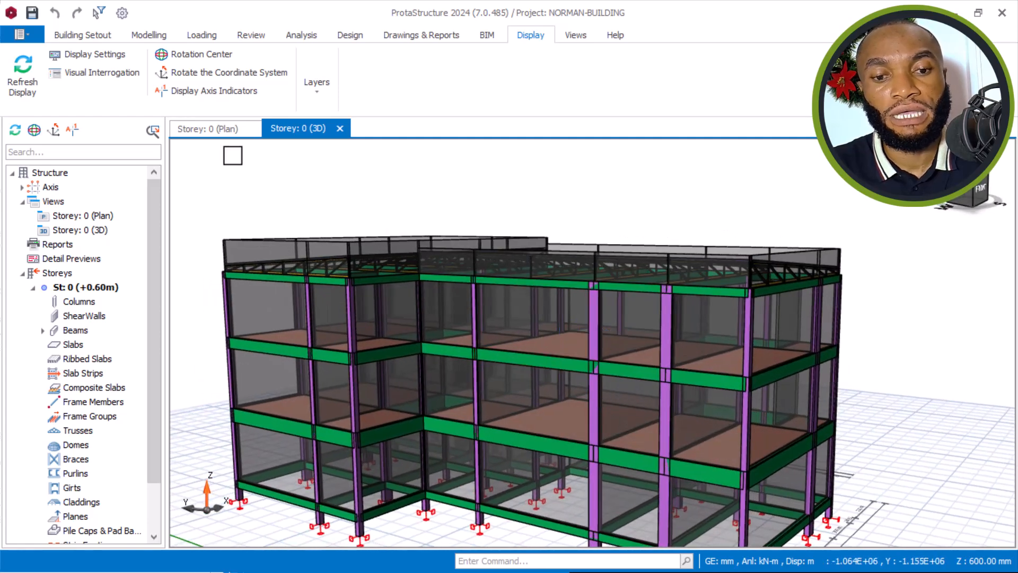
Step: Open the layer and color settings and set the Beam Hatch layer's color to index 31
click(316, 84)
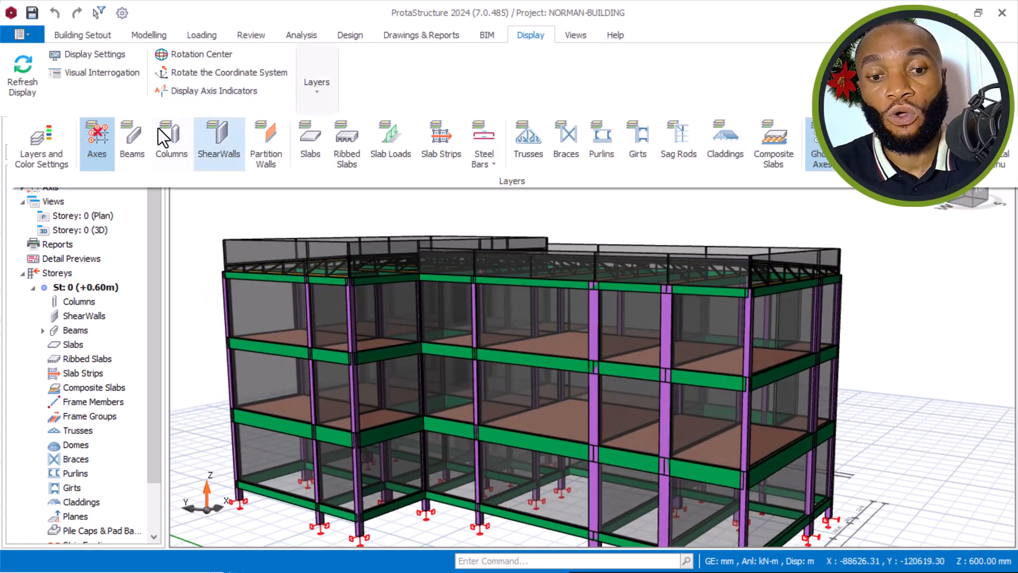
click(56, 127)
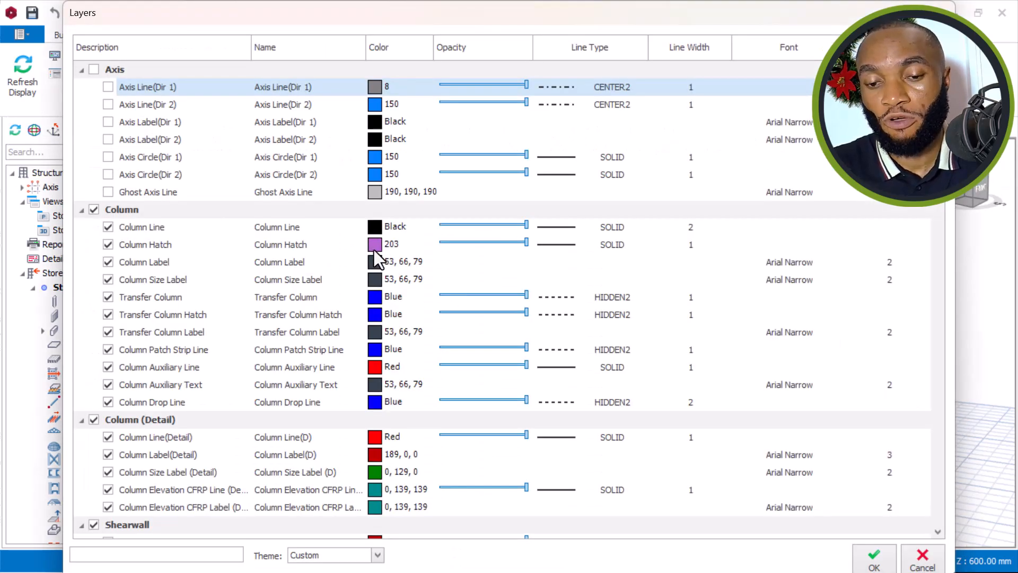
scroll(353, 269, down, 3)
scroll(308, 281, down, 4)
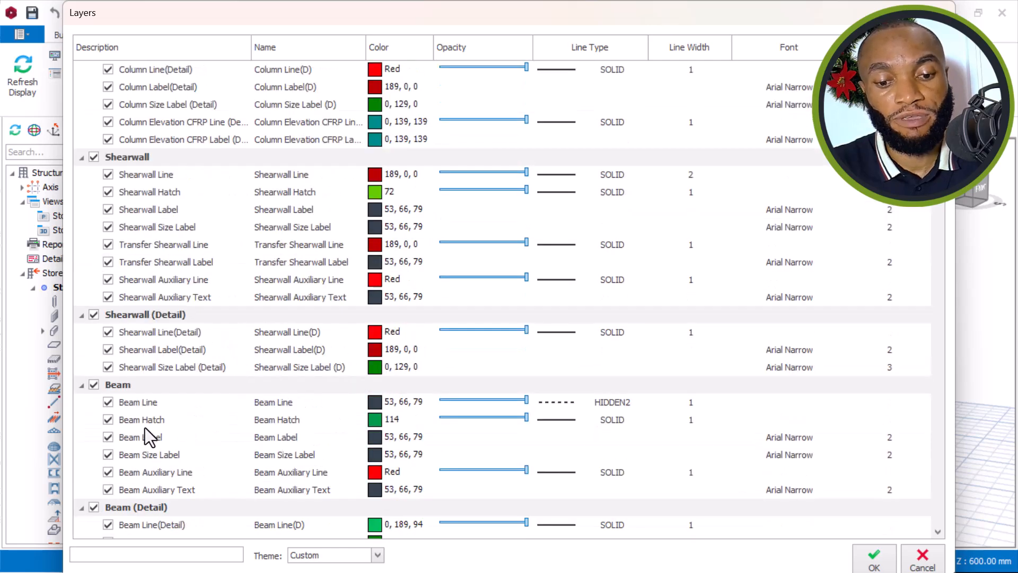
click(376, 420)
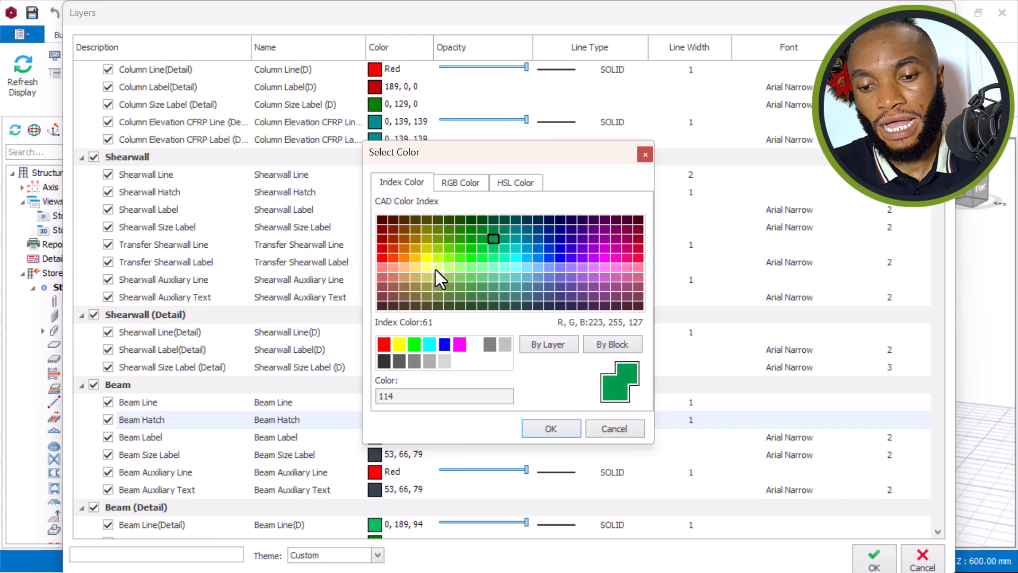
click(405, 268)
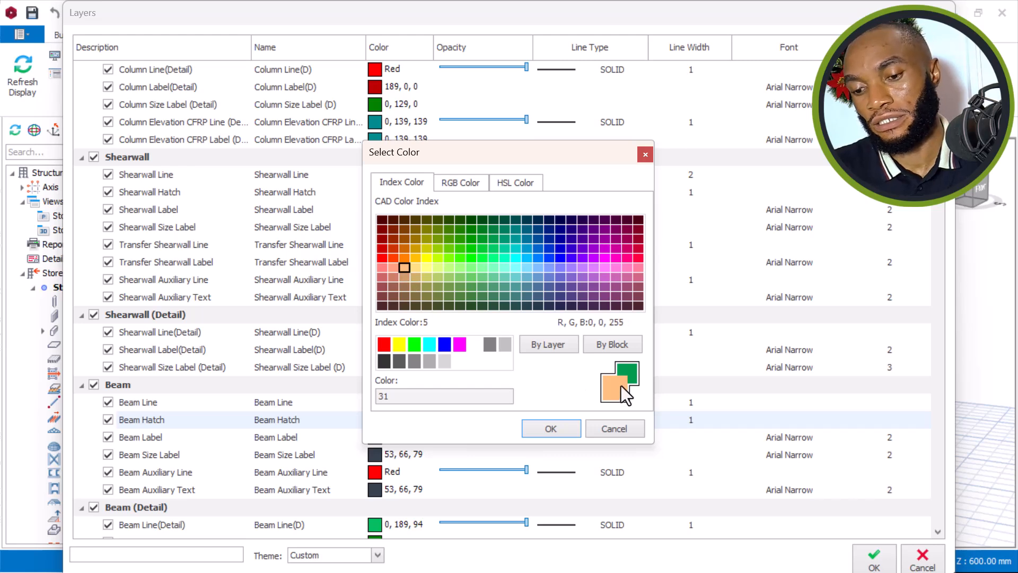
click(551, 428)
scroll(409, 312, down, 2)
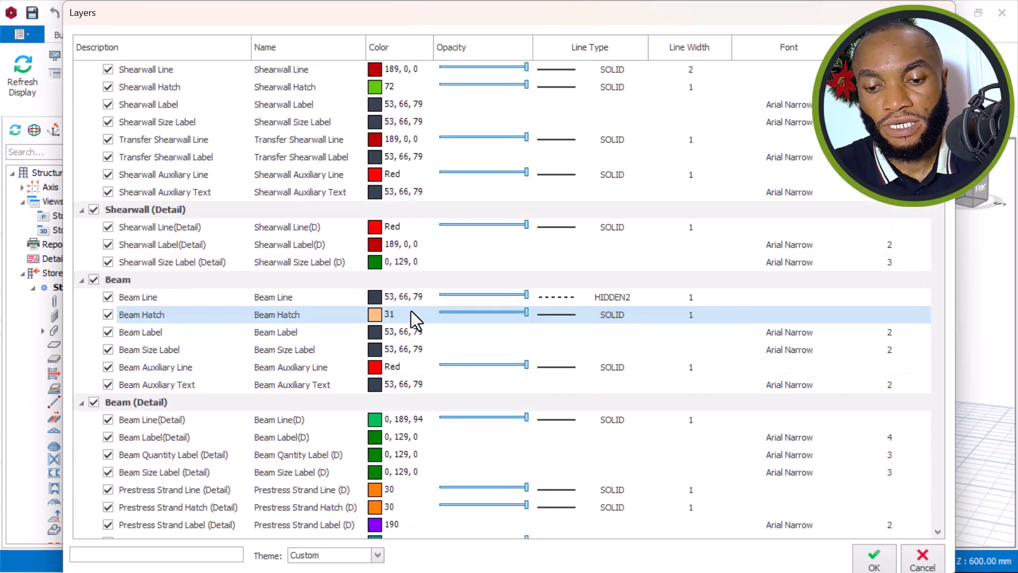
scroll(411, 313, down, 5)
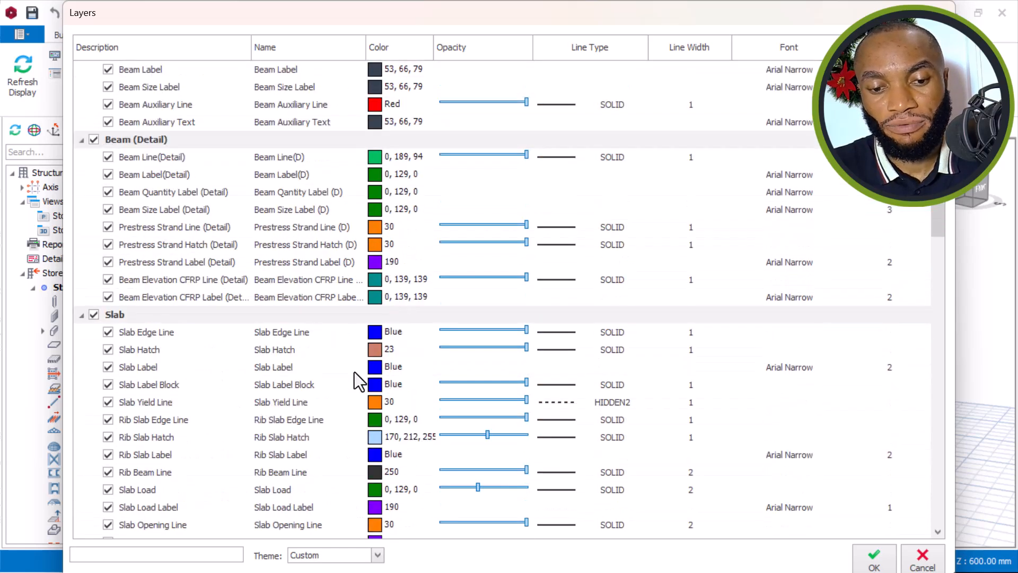
double_click(375, 349)
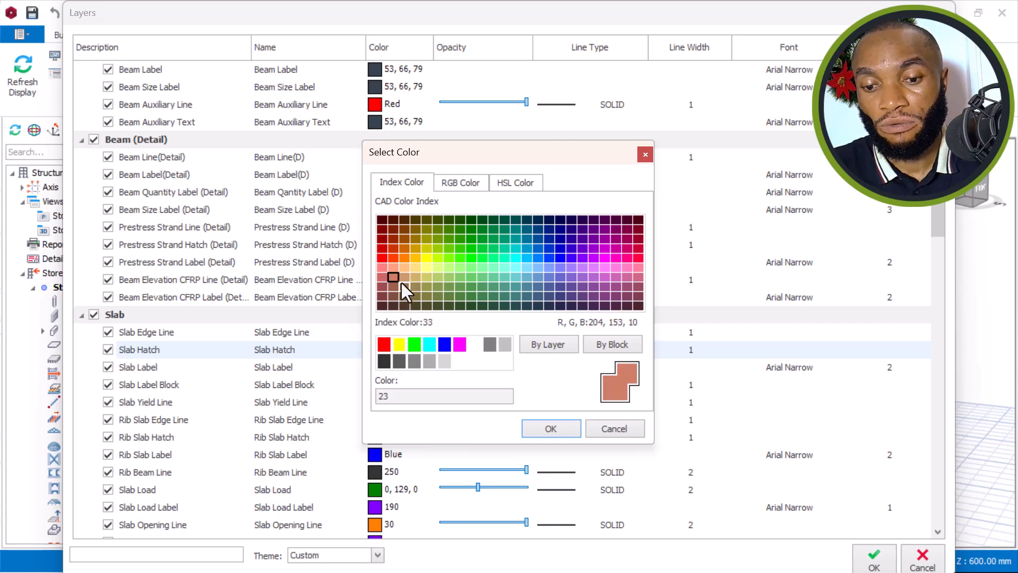
click(646, 154)
Step: Try index colors 51 and 61 for the Column Hatch layer and settle on index color 41
scroll(322, 261, up, 9)
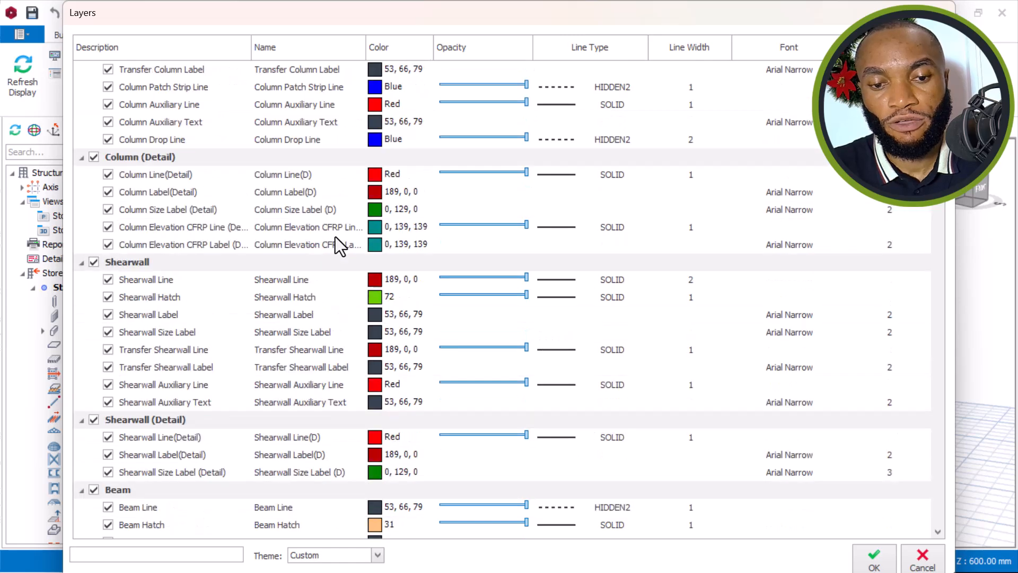
scroll(342, 217, up, 5)
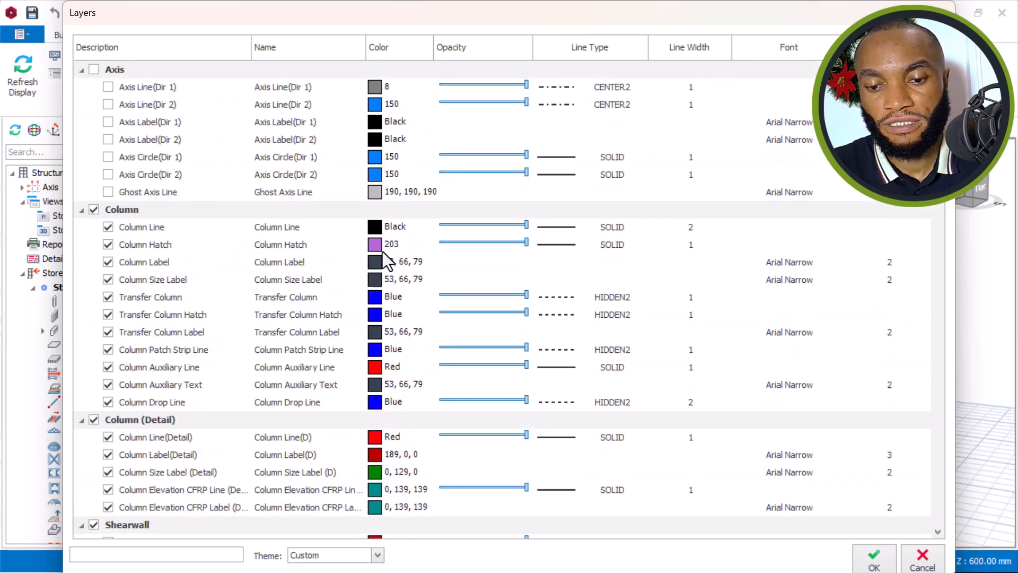
click(384, 244)
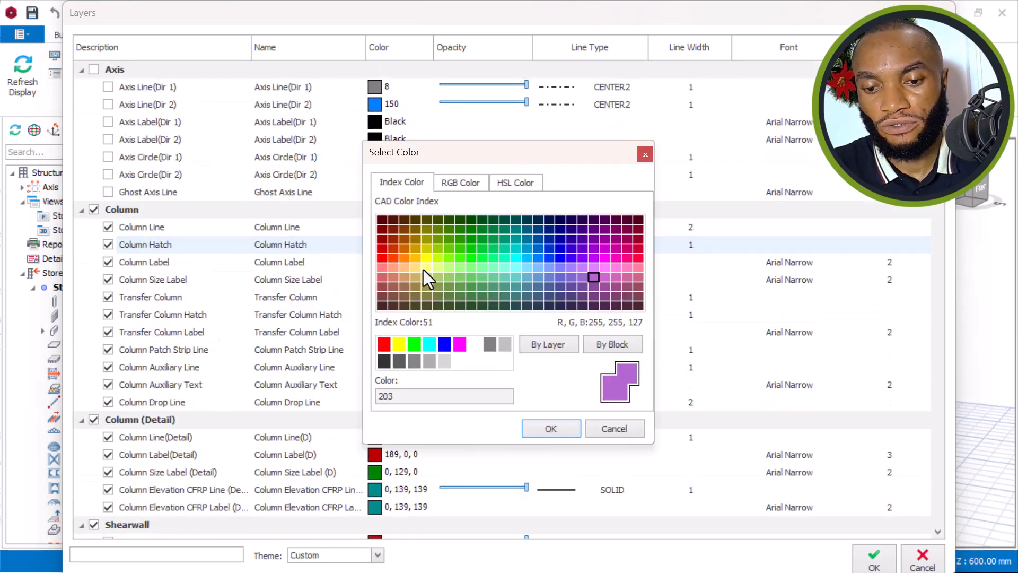
click(427, 268)
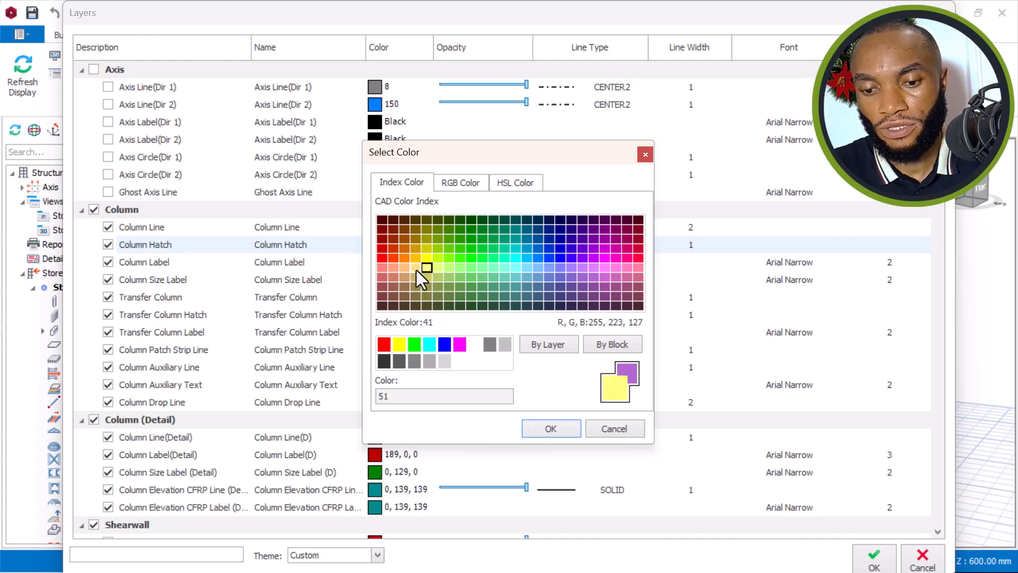
click(416, 268)
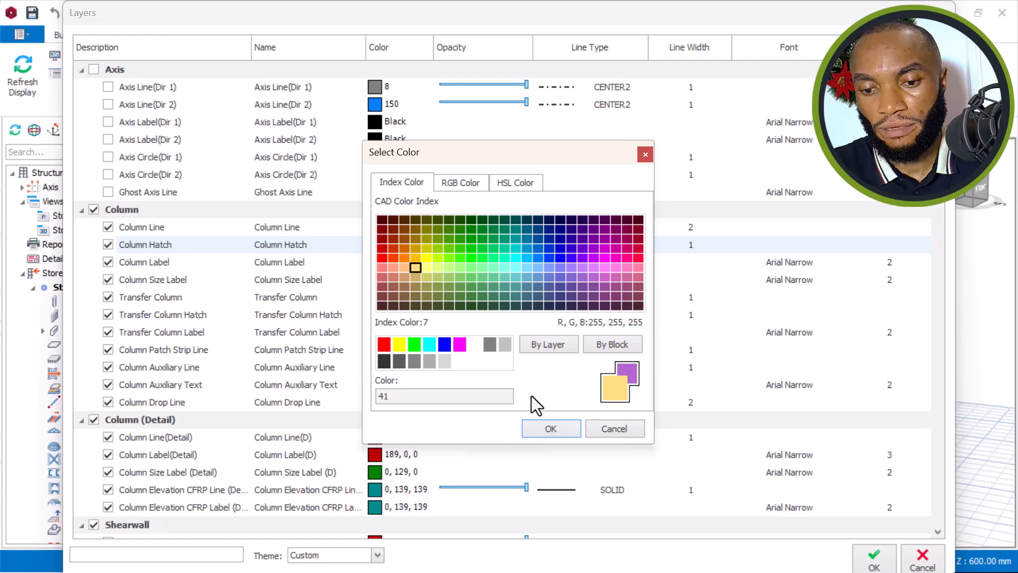
click(438, 268)
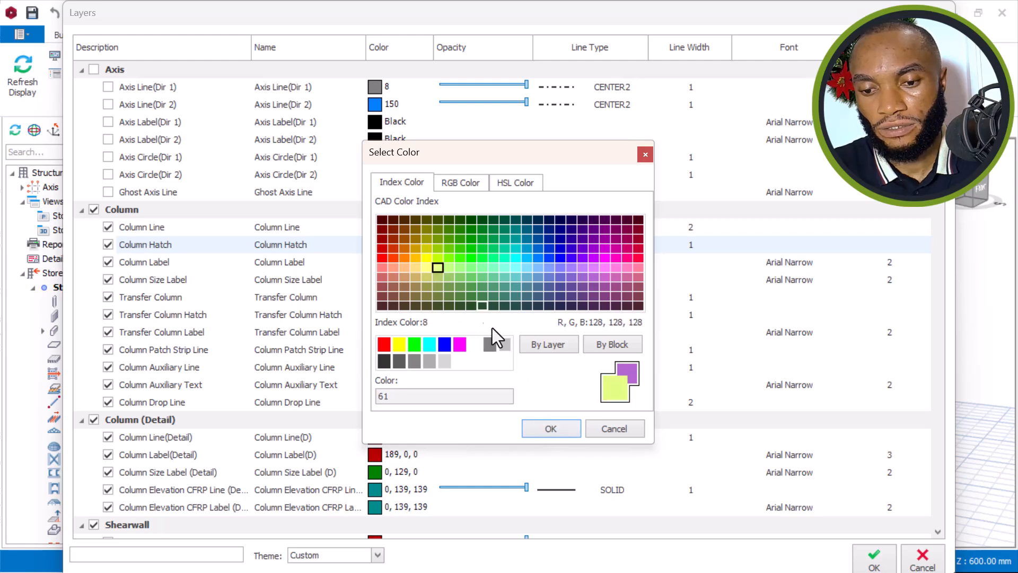
click(416, 269)
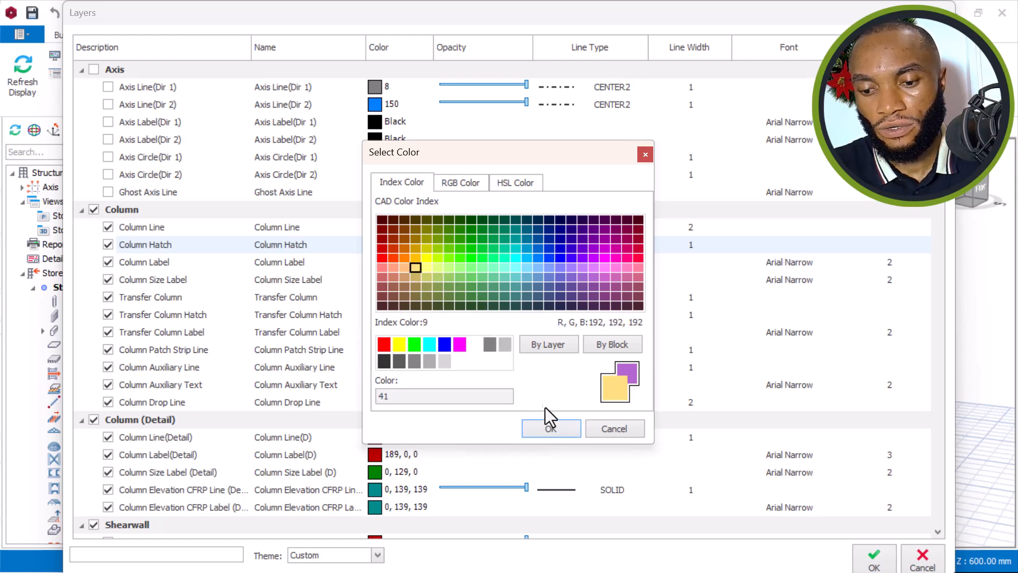
click(549, 427)
Step: Try index color 51 for the Beam Hatch layer and settle on the light green index color 71
scroll(241, 273, down, 3)
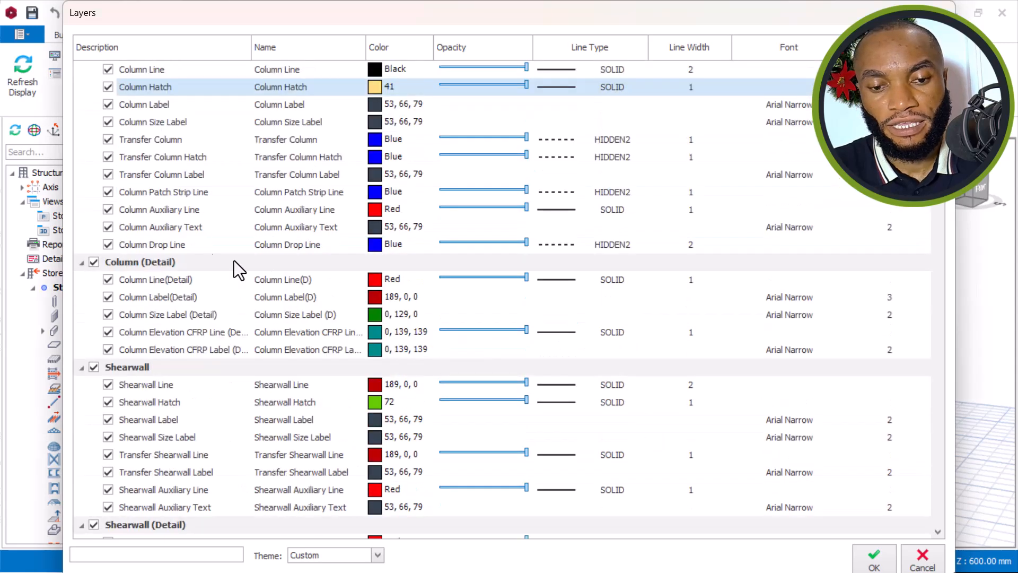
scroll(333, 352, down, 4)
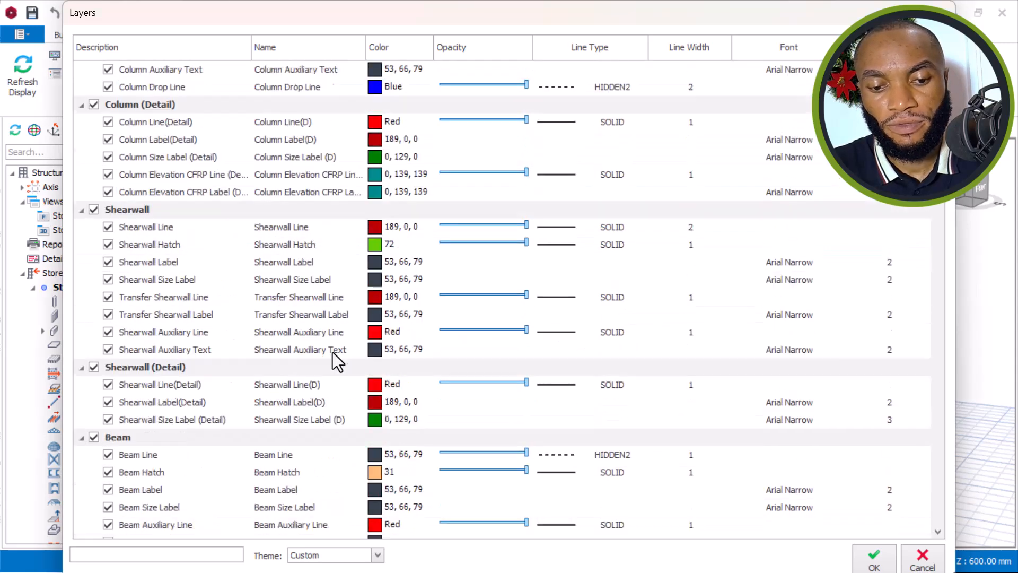
click(375, 420)
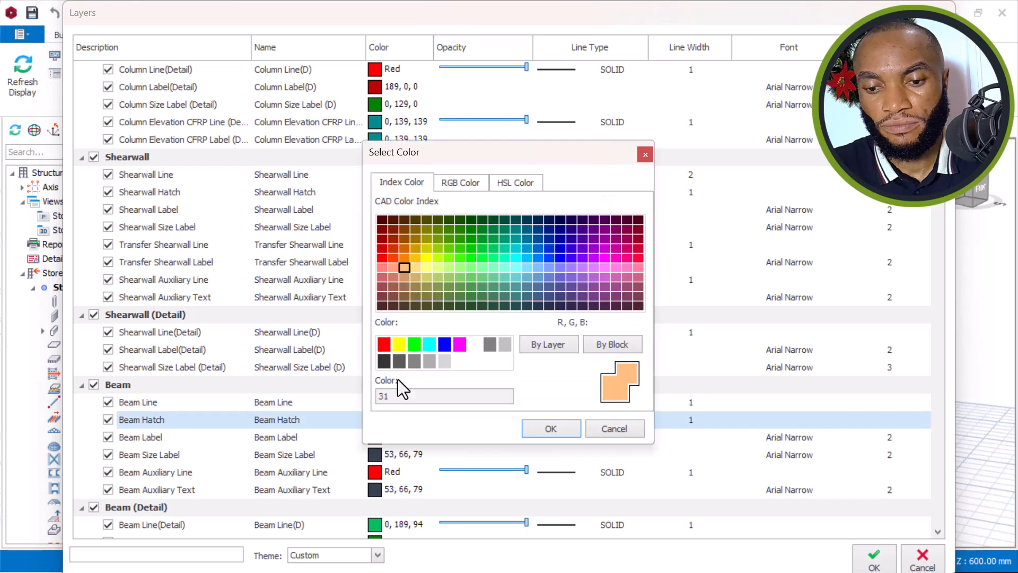
click(428, 269)
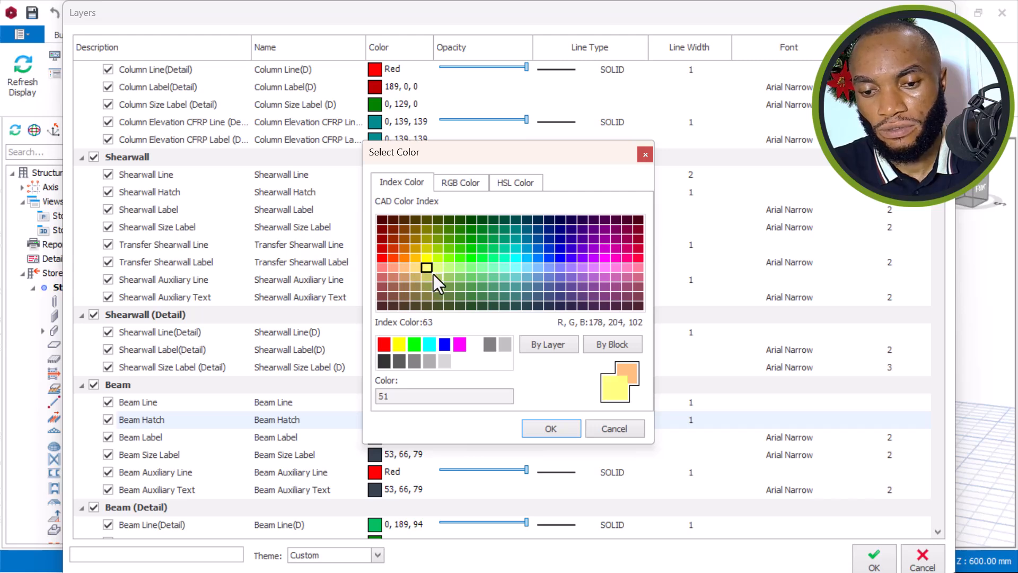
click(450, 269)
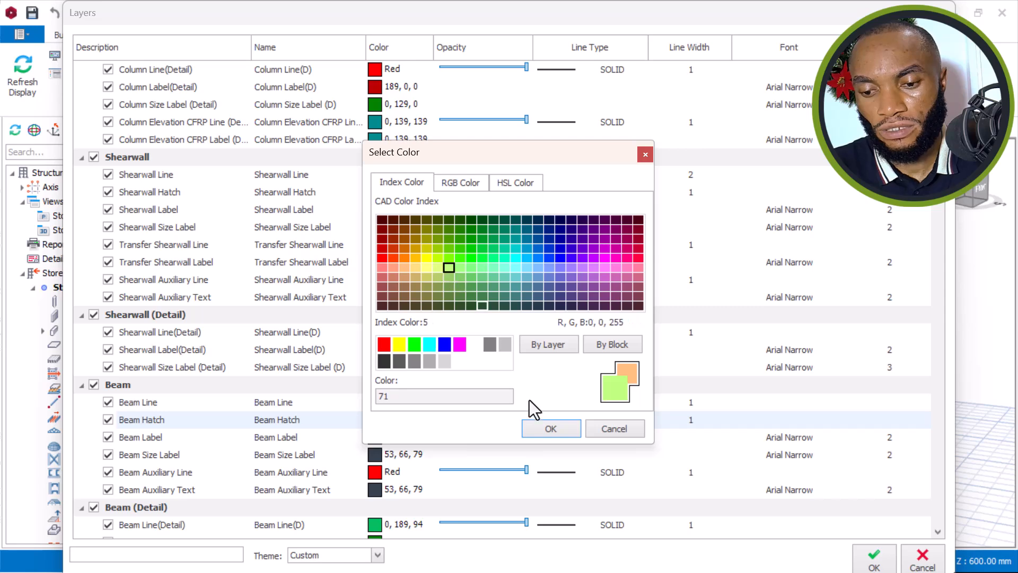
click(552, 427)
Step: Set the Slab Hatch layer to the gray index color 8 and keep its opacity at maximum
scroll(339, 348, down, 6)
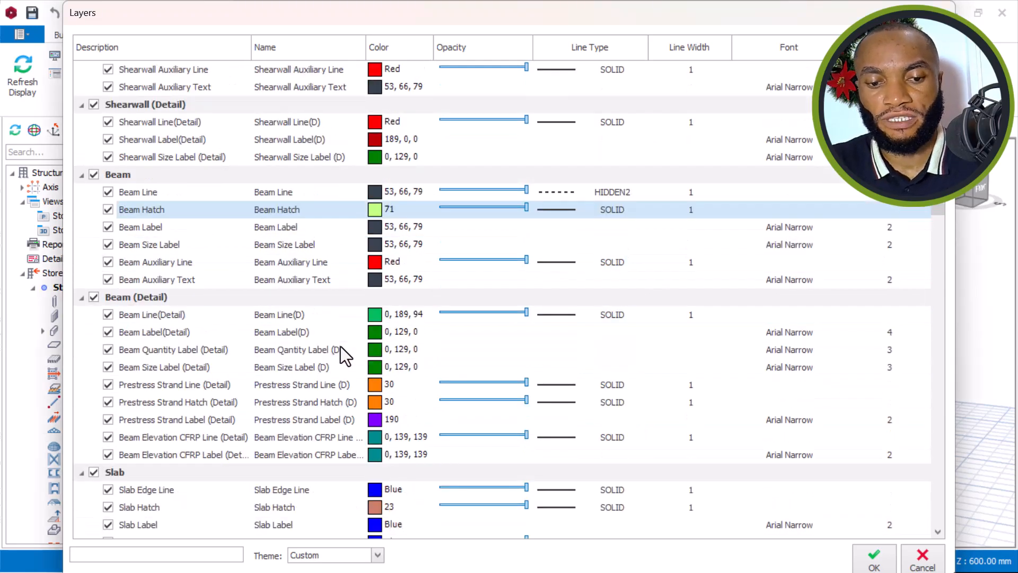
scroll(335, 351, down, 2)
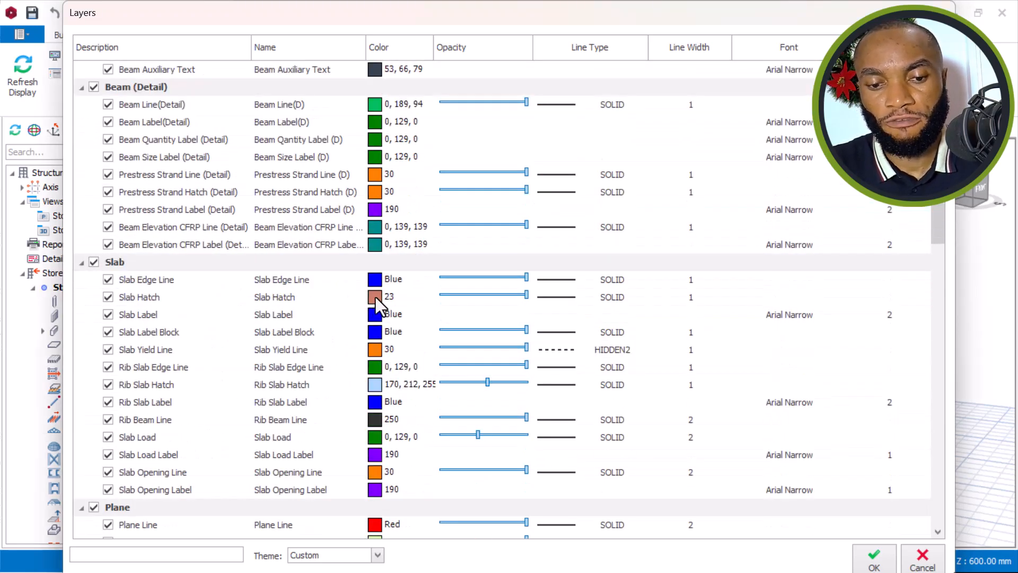
click(376, 297)
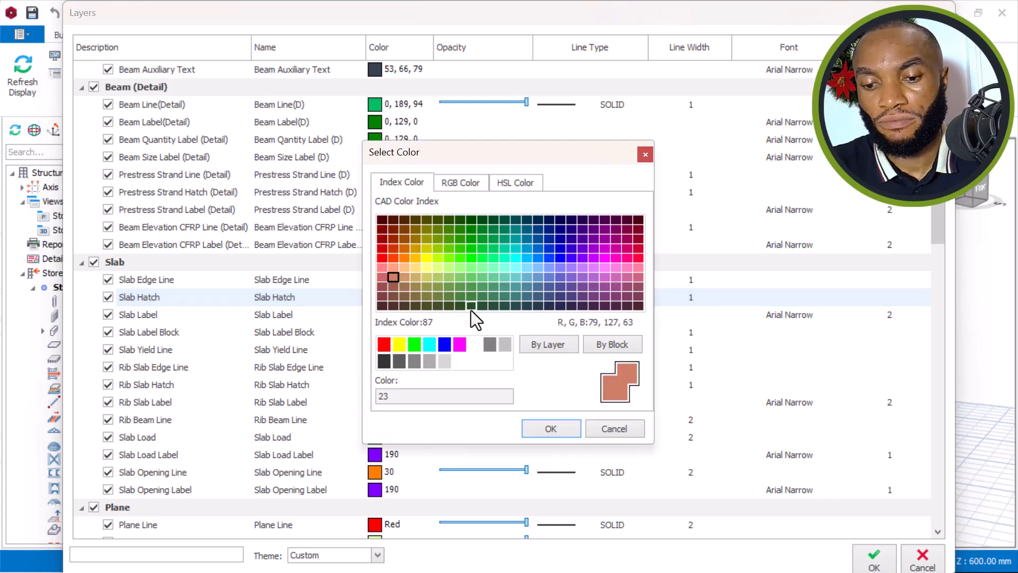
click(491, 344)
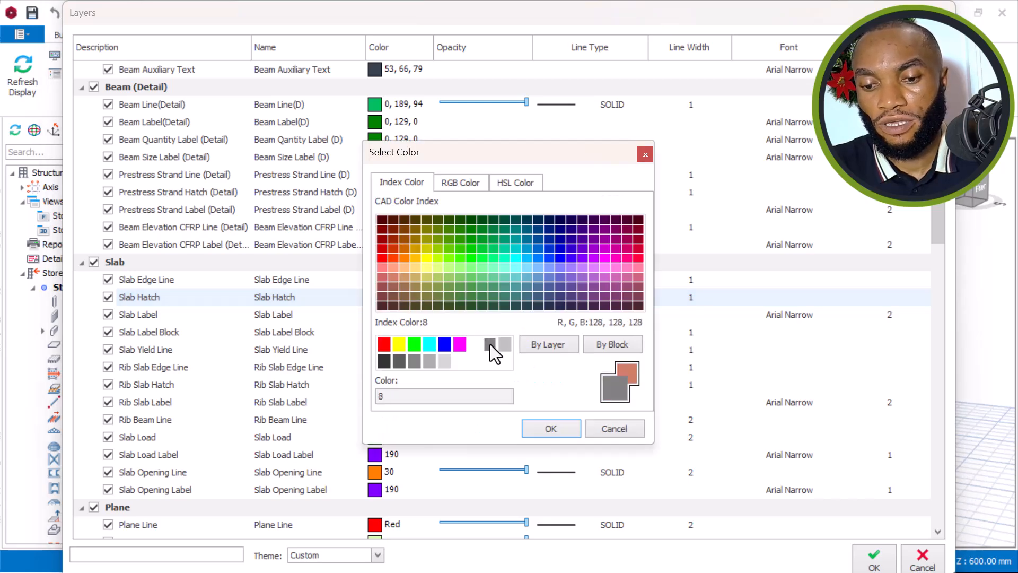
click(553, 426)
scroll(350, 269, down, 1)
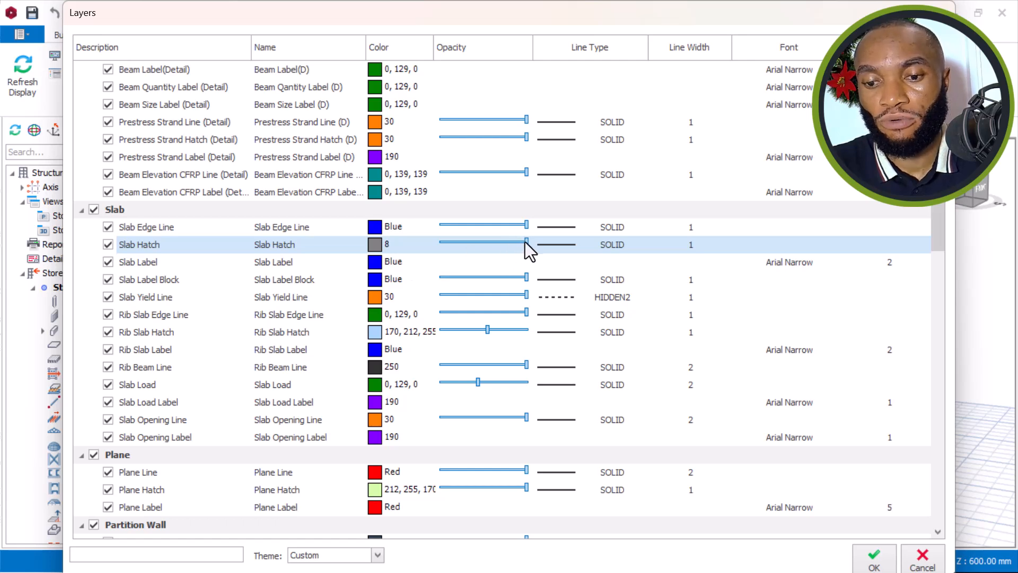
mouse_move(527, 243)
mouse_down()
mouse_move(494, 254)
mouse_move(493, 240)
mouse_move(530, 241)
mouse_up()
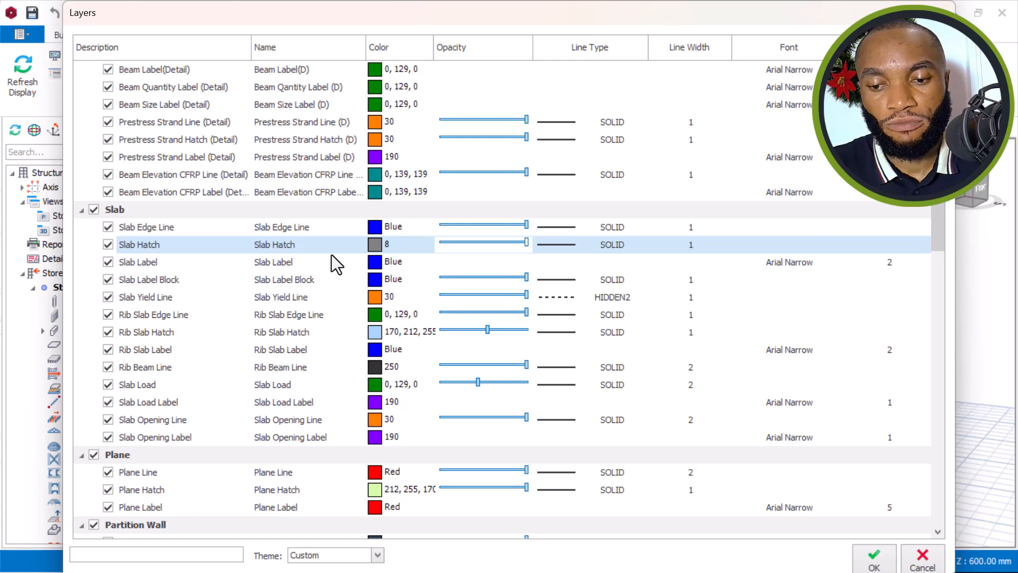
click(348, 244)
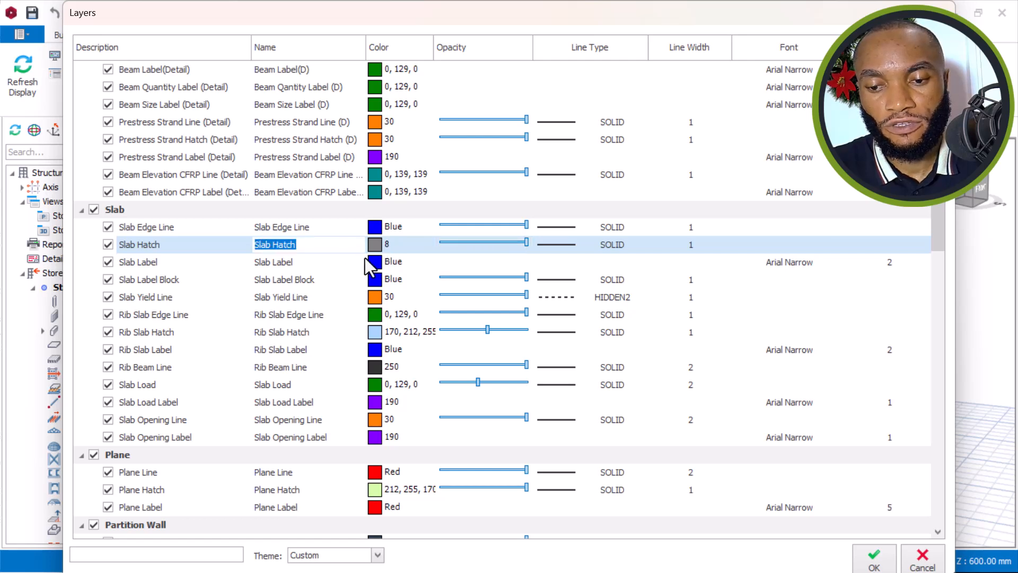
click(380, 244)
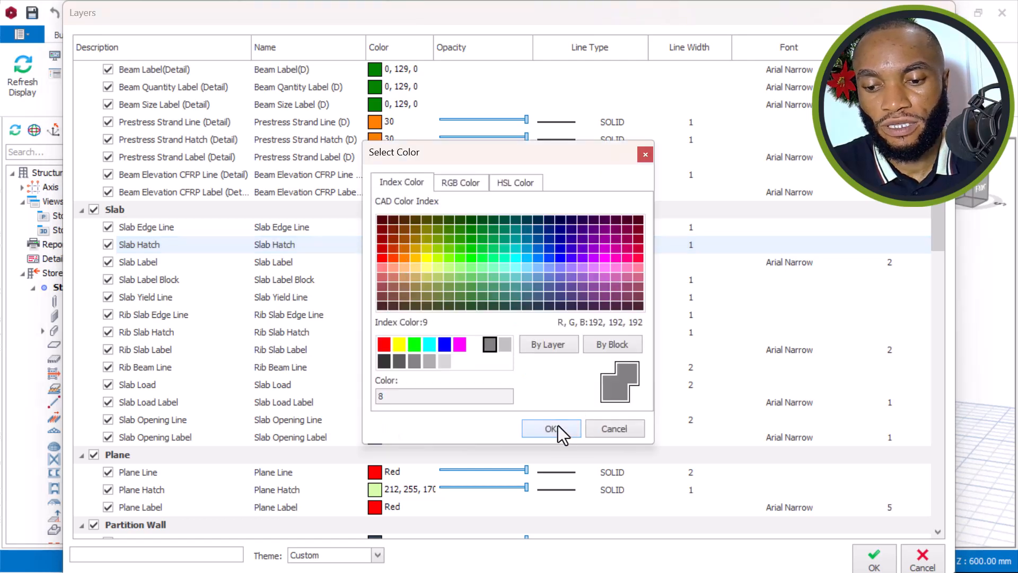
click(552, 427)
Step: Try index colors 12 and 22 for the Partition Wall Hatch layer
scroll(256, 263, down, 6)
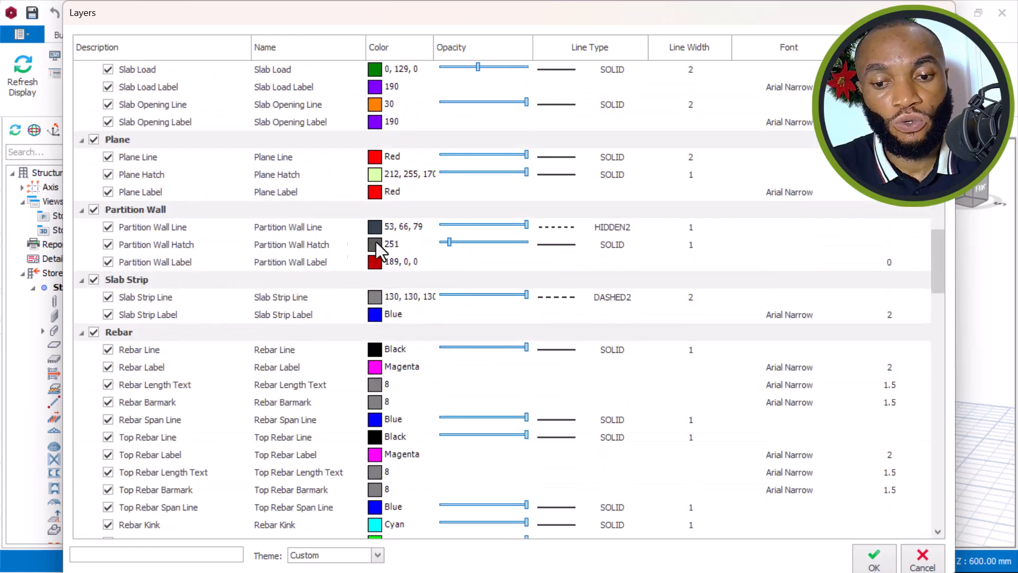
click(377, 241)
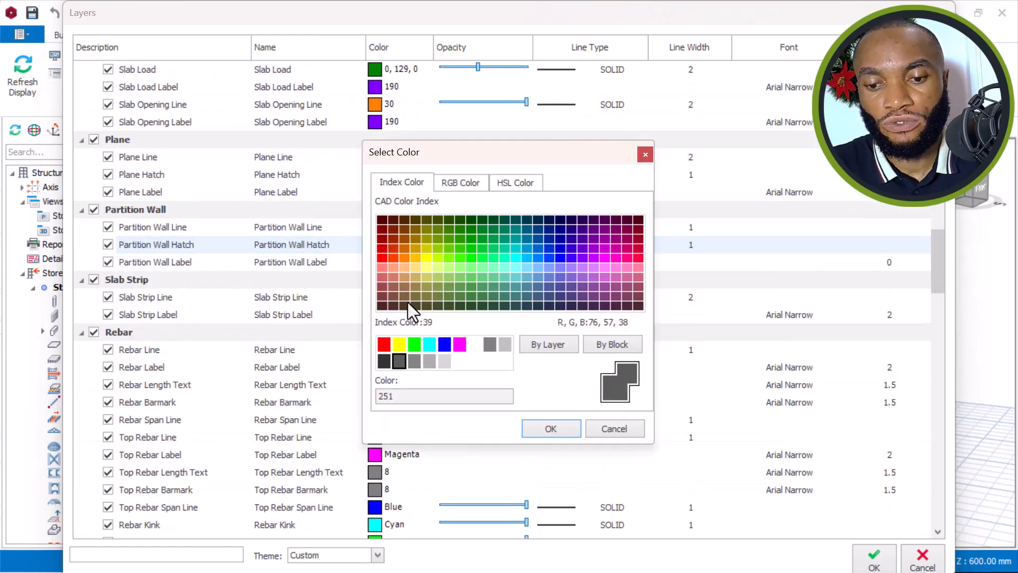
click(382, 249)
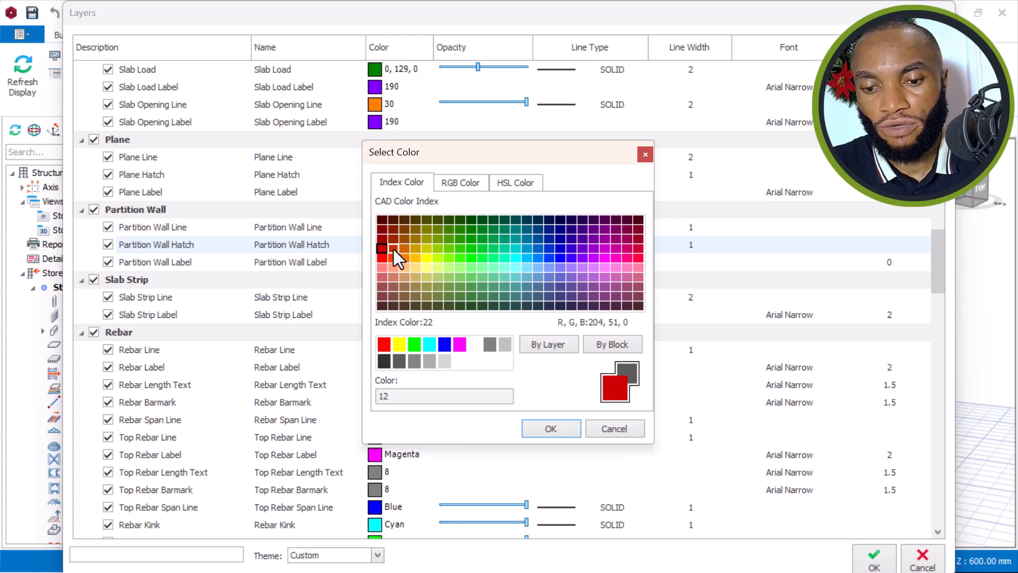
click(394, 249)
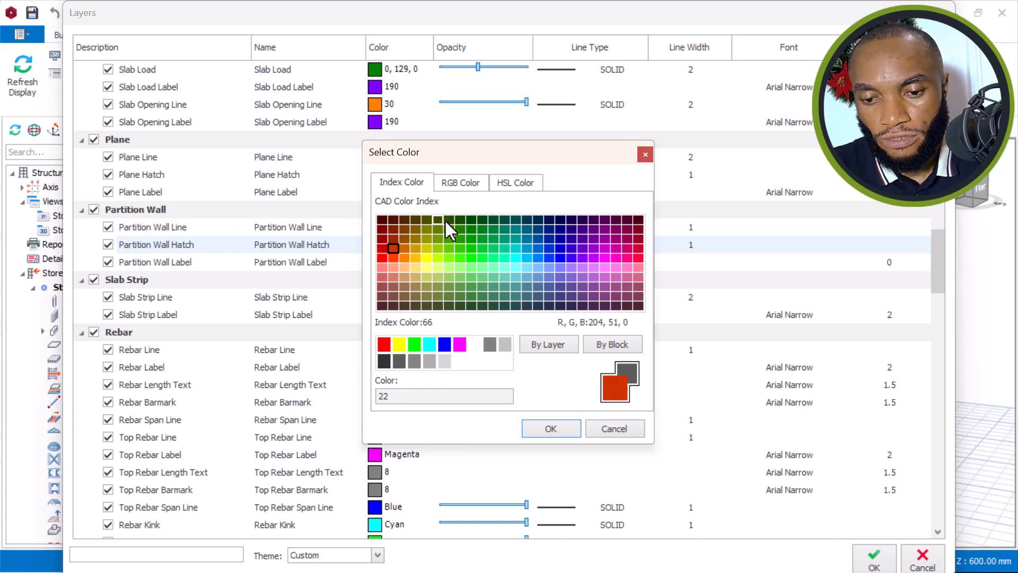
click(645, 154)
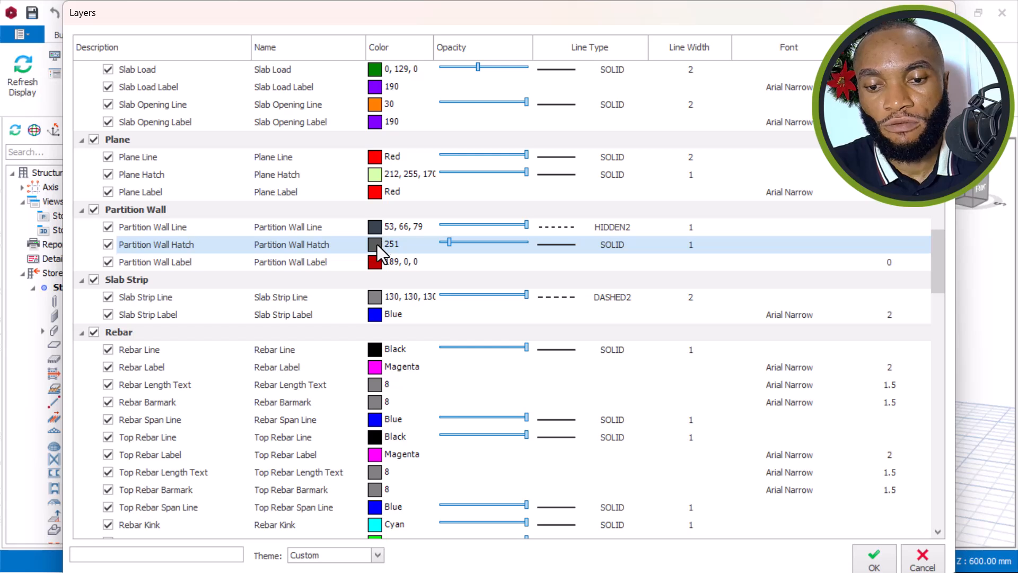
Step: Set the Partition Wall Hatch layer color to RGB 189, 0, 0
click(378, 244)
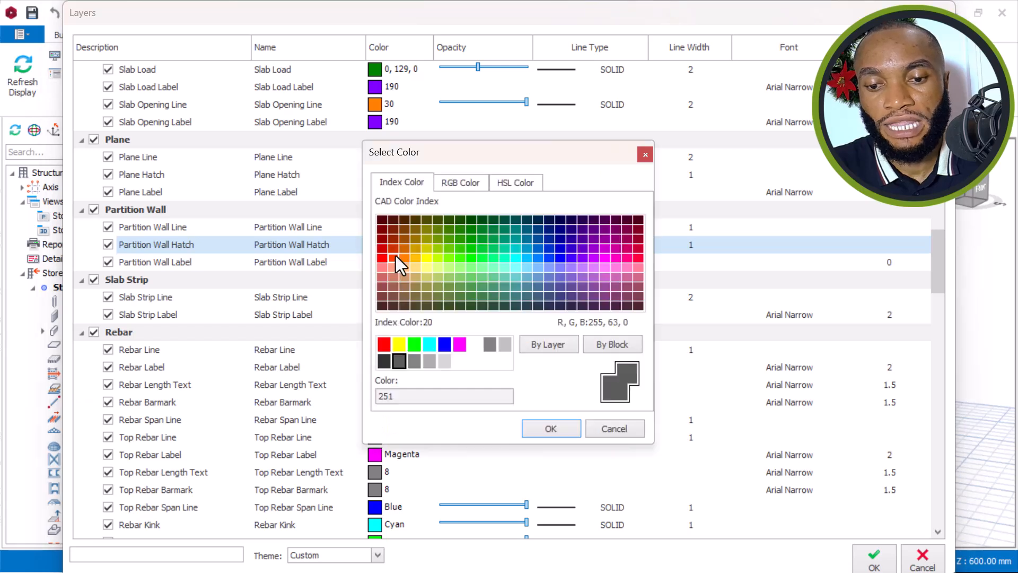
click(470, 184)
drag(418, 204, 450, 205)
text(189)
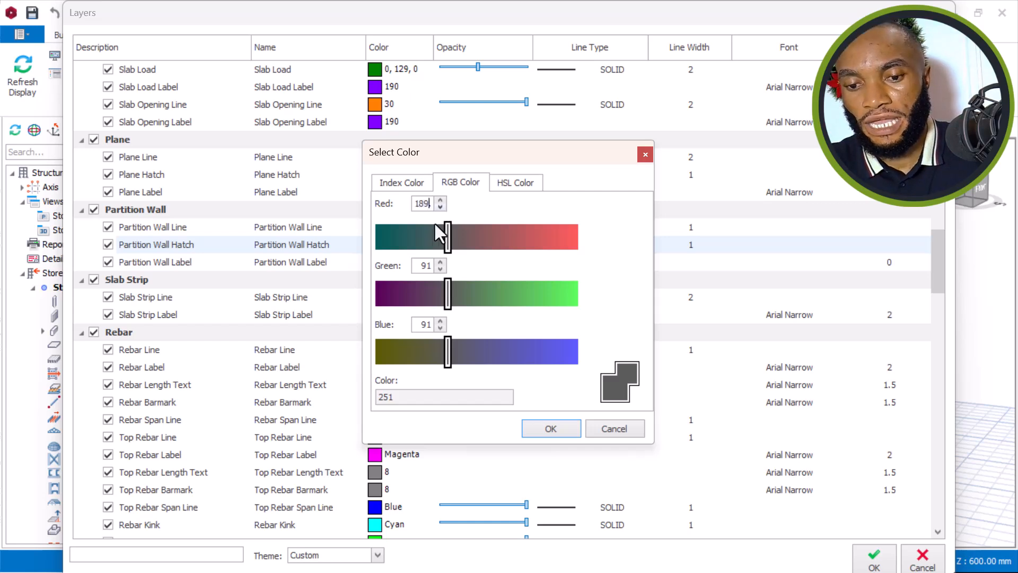
drag(420, 265, 438, 263)
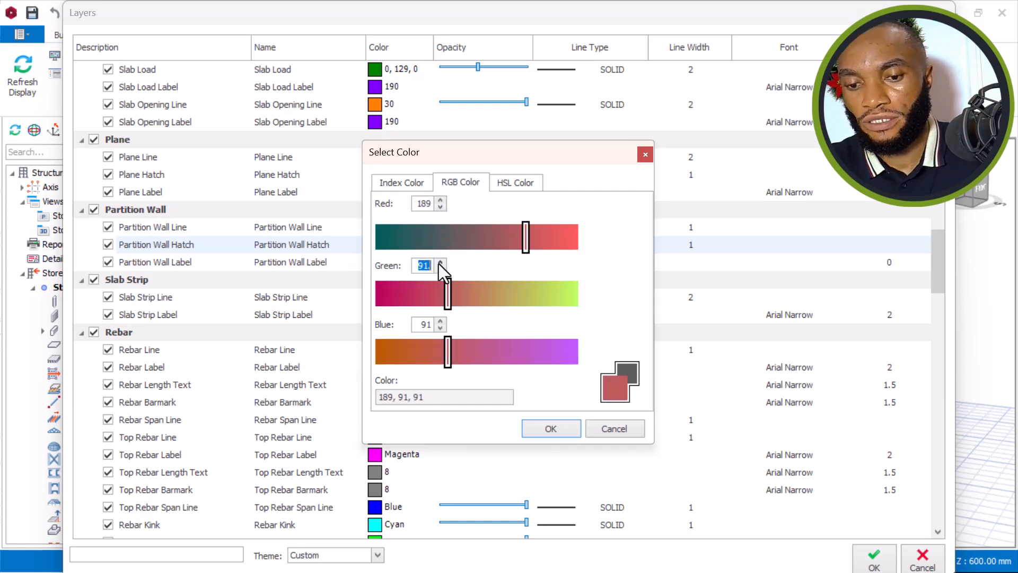
click(420, 326)
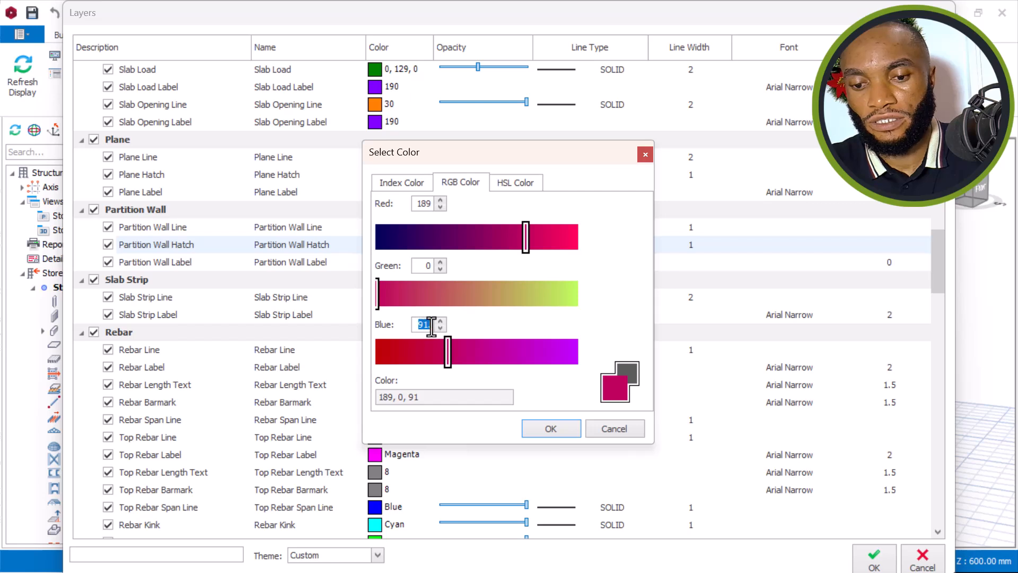
click(423, 203)
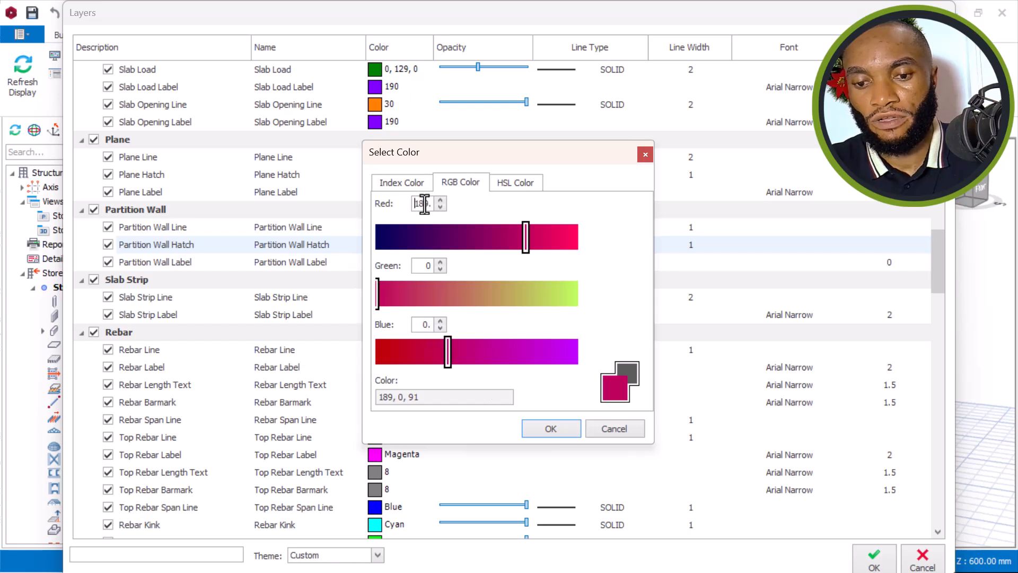
click(550, 428)
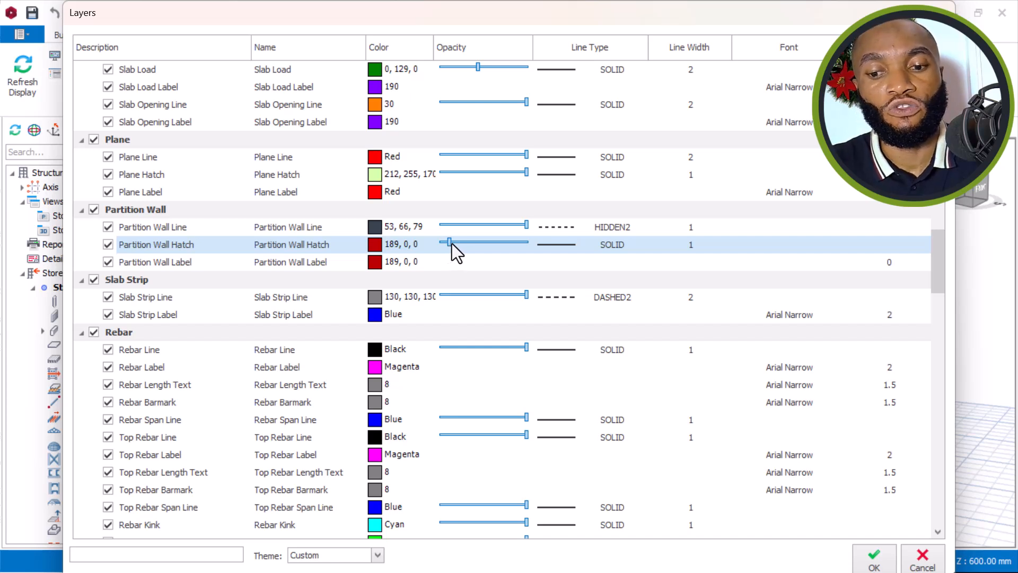
Step: Raise the Partition Wall Hatch opacity to maximum and apply the layer settings to the 3D model
drag(451, 244, 525, 245)
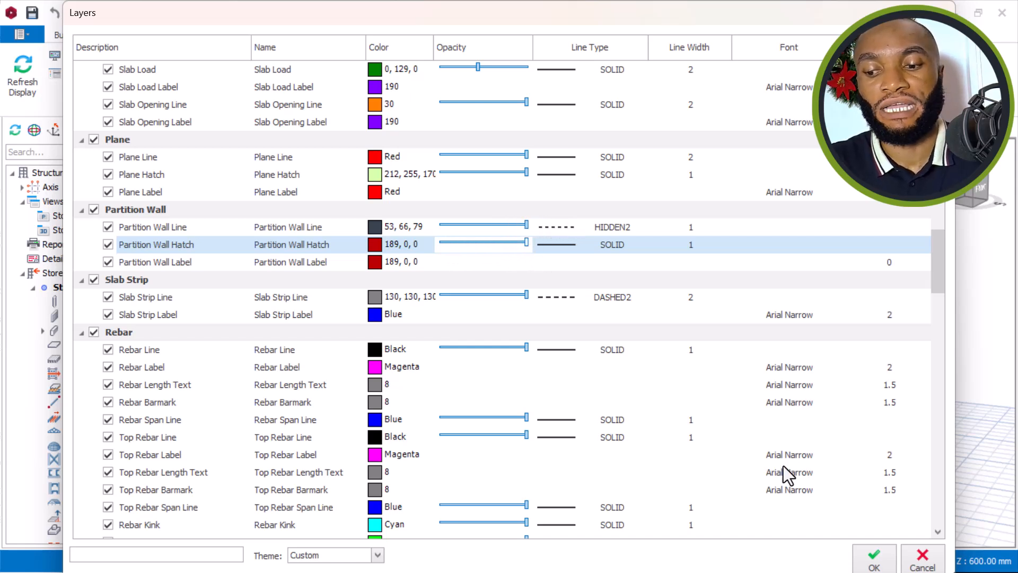
click(874, 559)
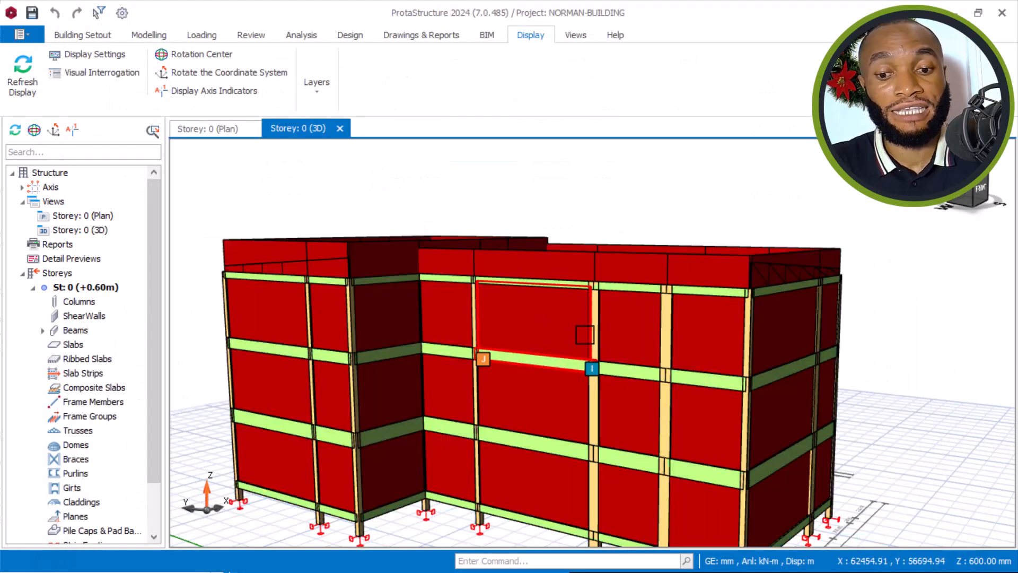
mouse_move(578, 336)
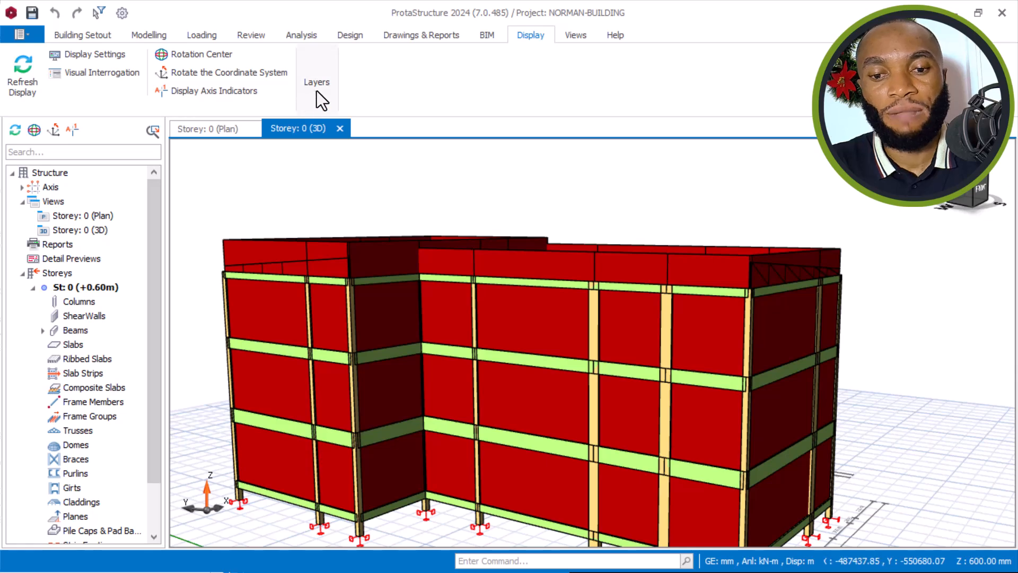
Step: Lower the Partition Wall Hatch opacity to near its minimum and apply it to the 3D model
click(317, 87)
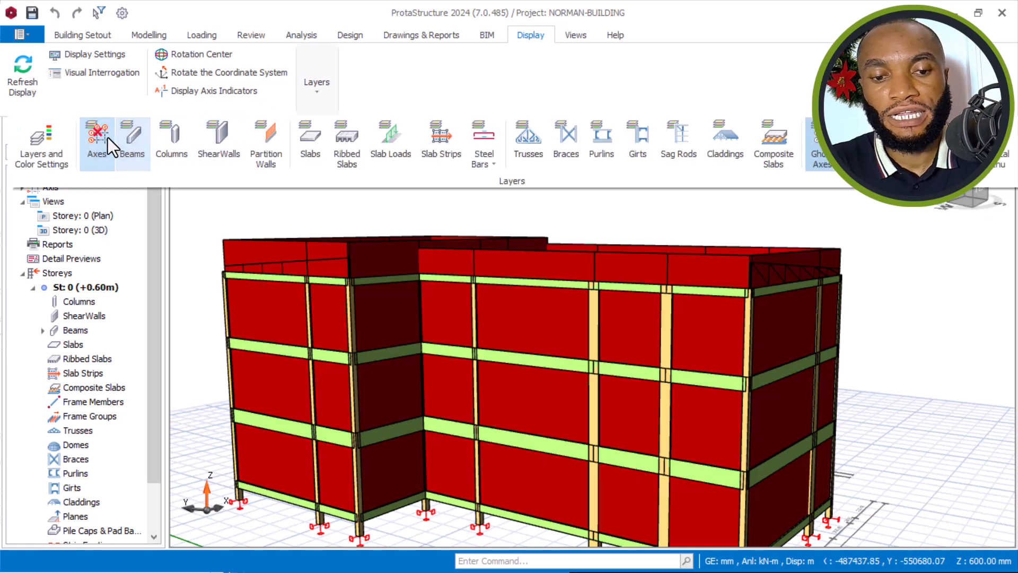
click(53, 134)
scroll(228, 270, down, 8)
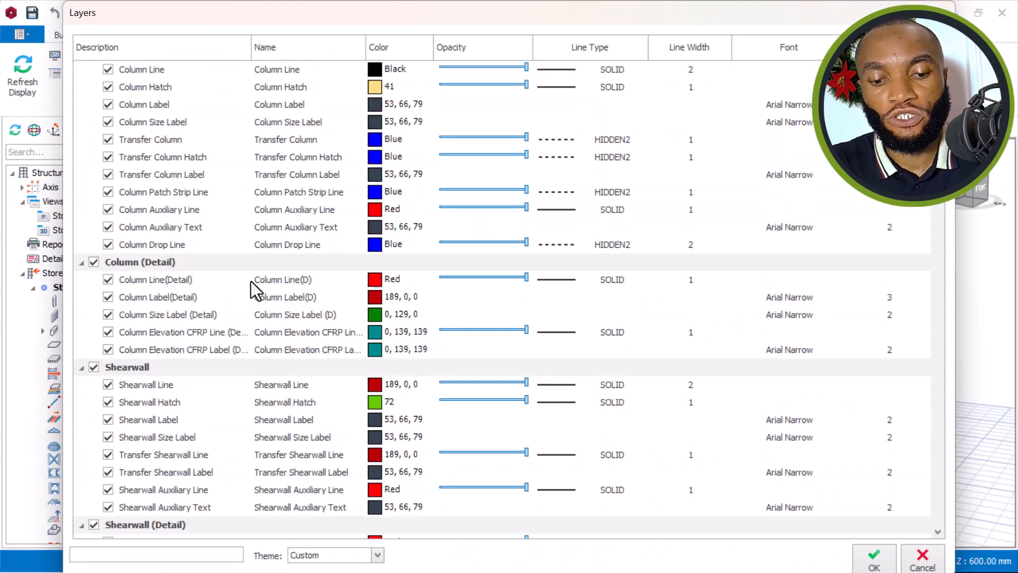
scroll(260, 281, down, 10)
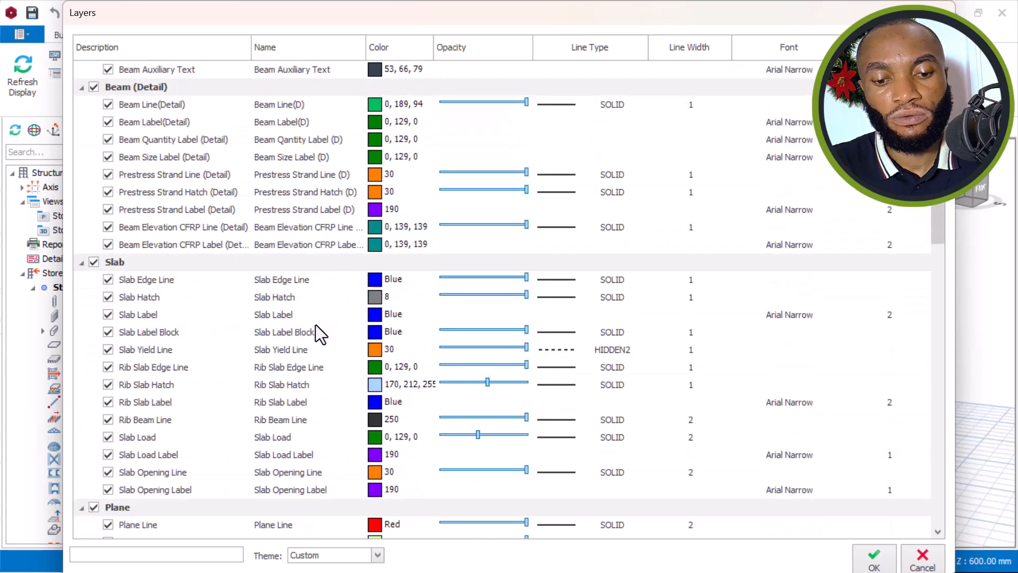
scroll(318, 408, down, 2)
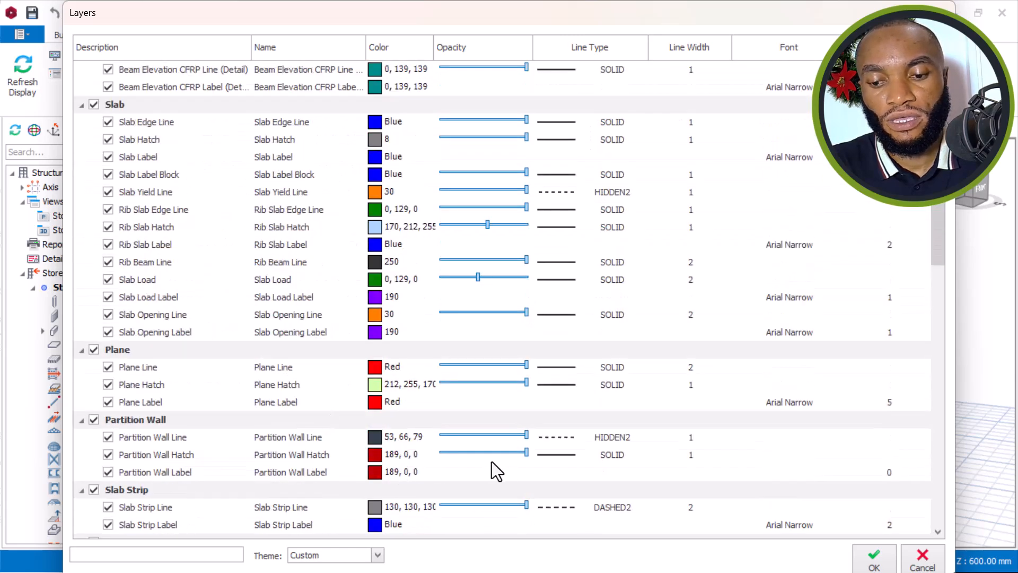
click(525, 454)
drag(502, 459, 447, 467)
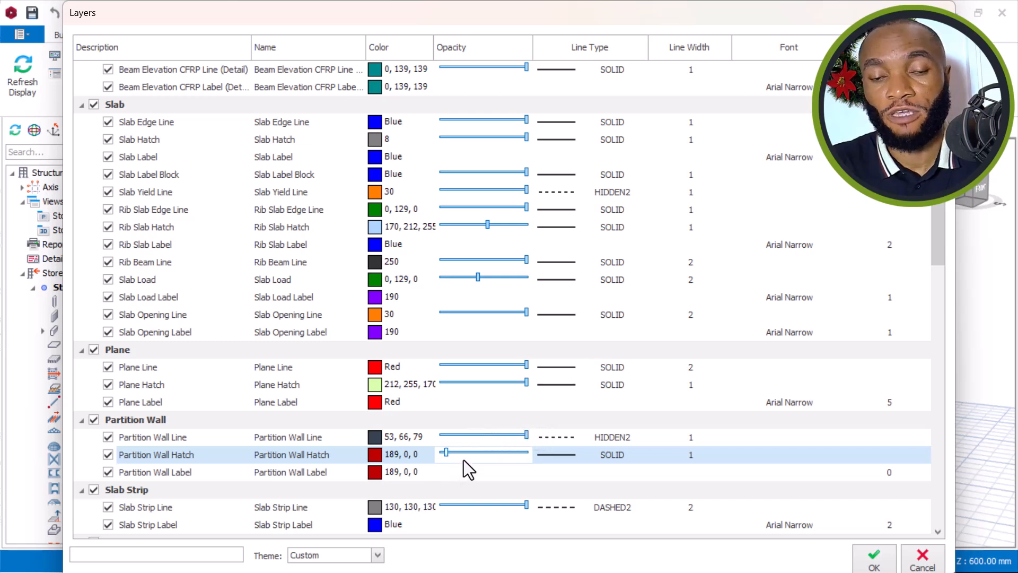
click(879, 566)
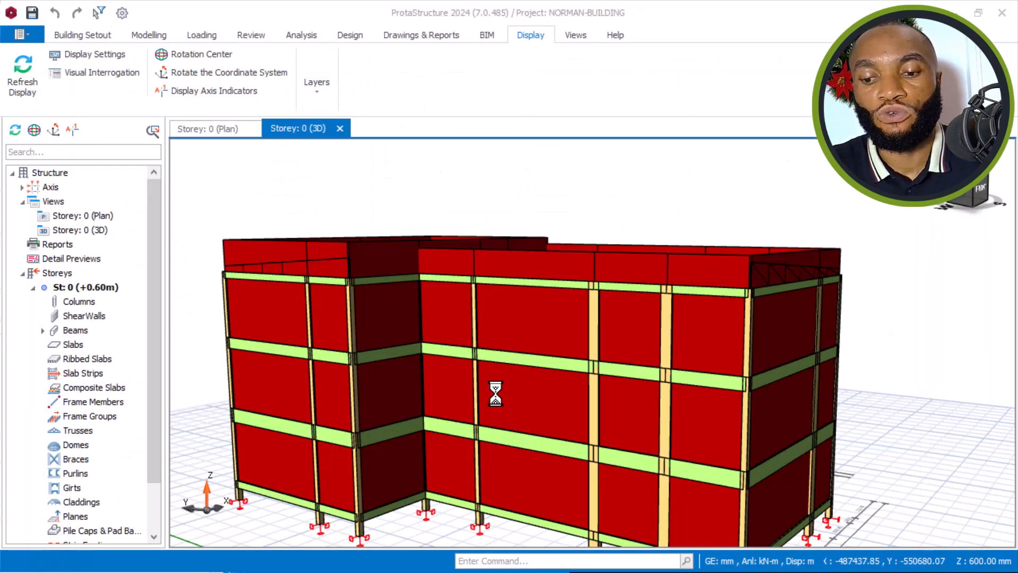
middle_drag(495, 392, 498, 350)
scroll(514, 363, up, 5)
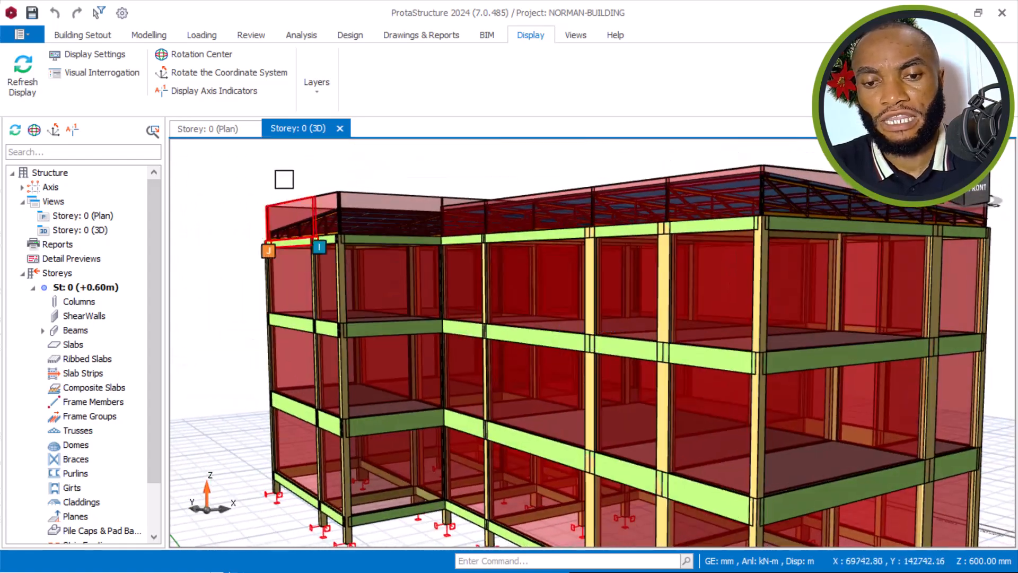
Step: Set the Column Hatch layer to the green index color 84
click(317, 90)
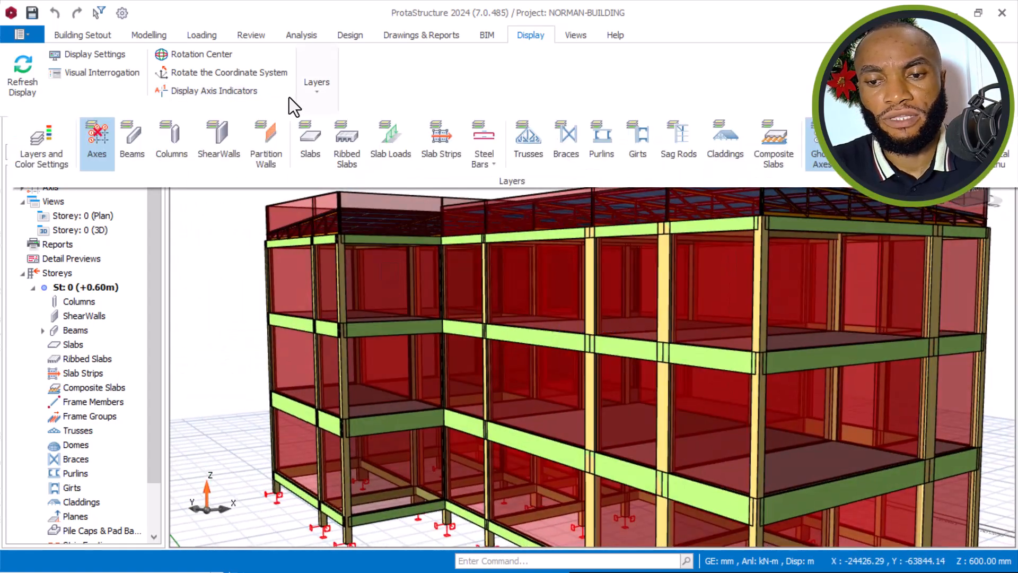
click(54, 135)
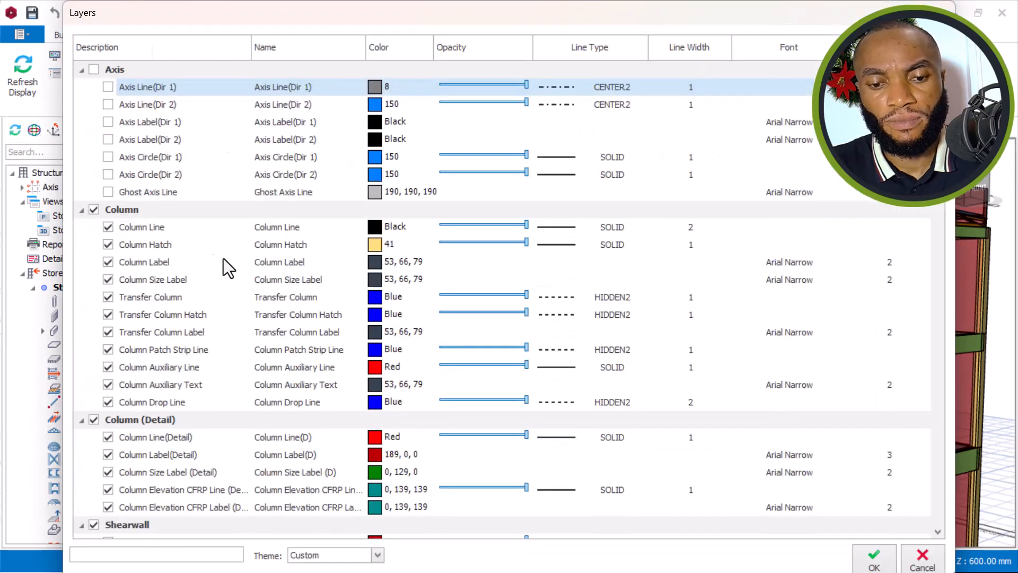
click(384, 241)
click(380, 246)
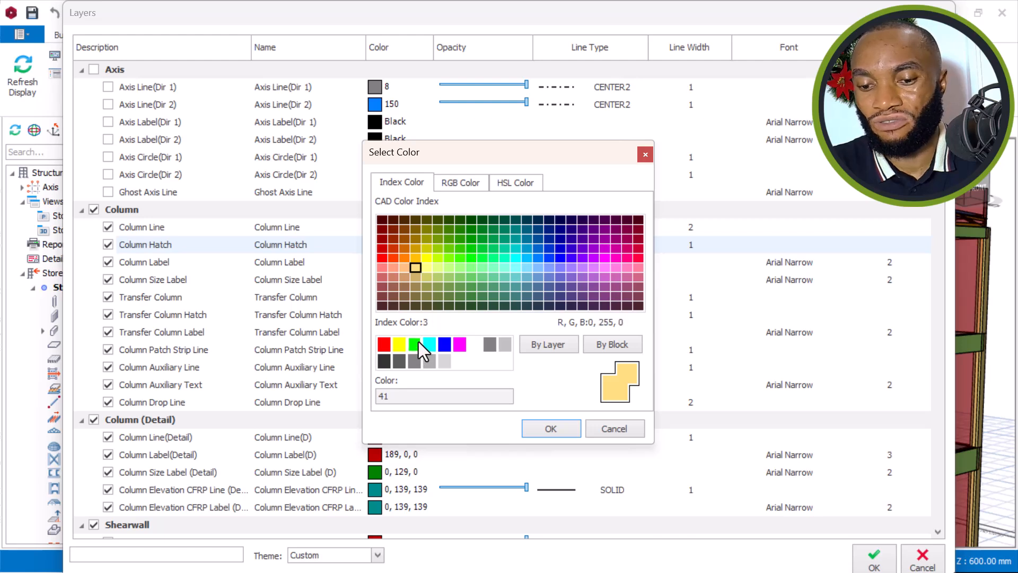
click(455, 239)
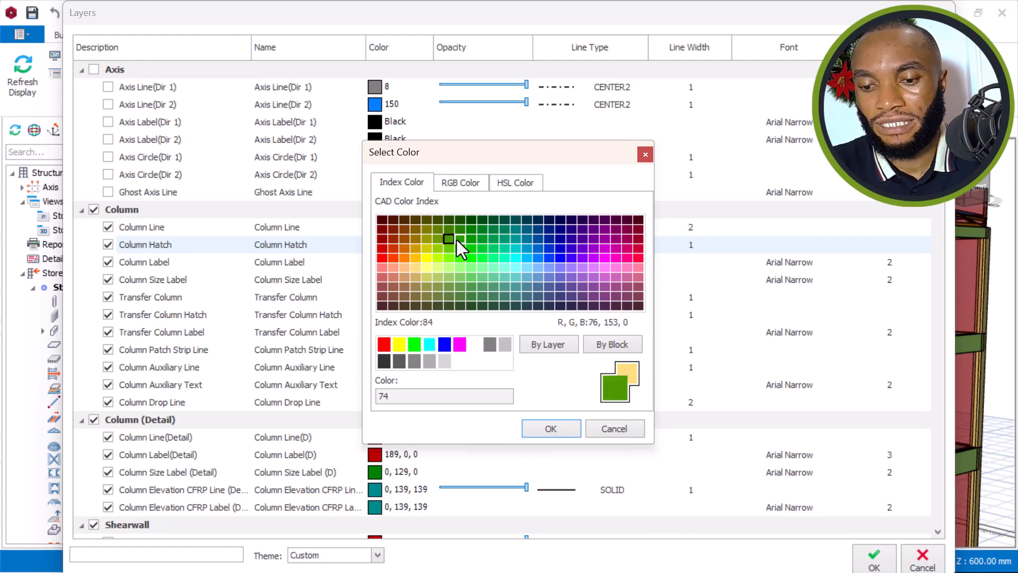
click(549, 428)
Step: Set the Beam Hatch layer to the light yellow RGB 255, 255, 148 and apply the layer settings
scroll(392, 375, down, 2)
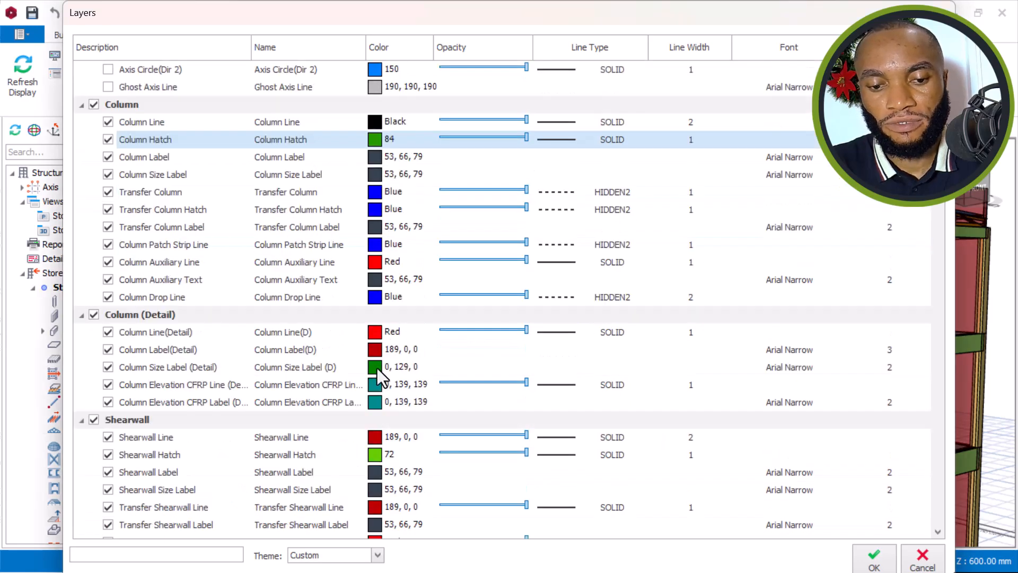
scroll(380, 354, down, 4)
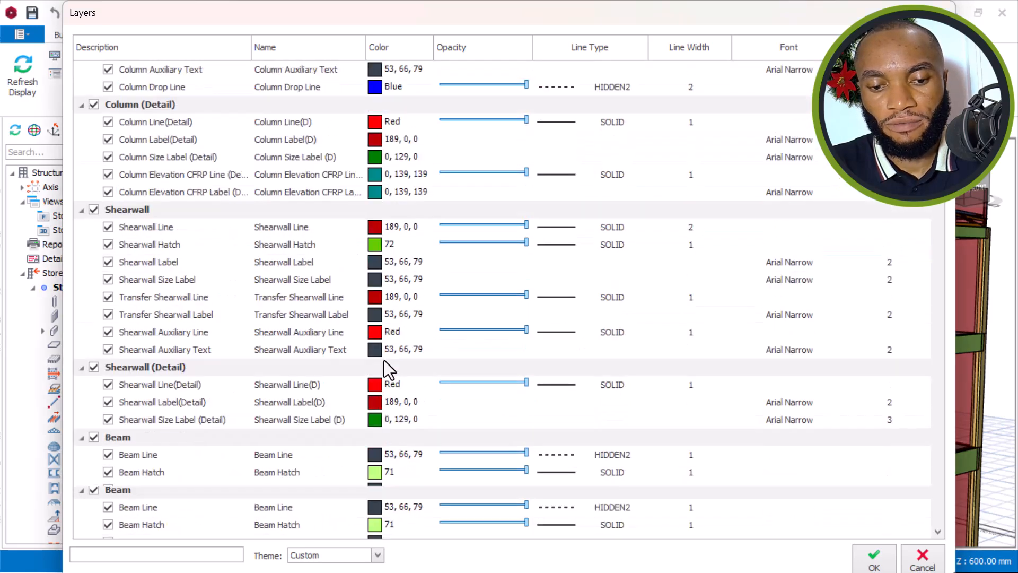
click(376, 471)
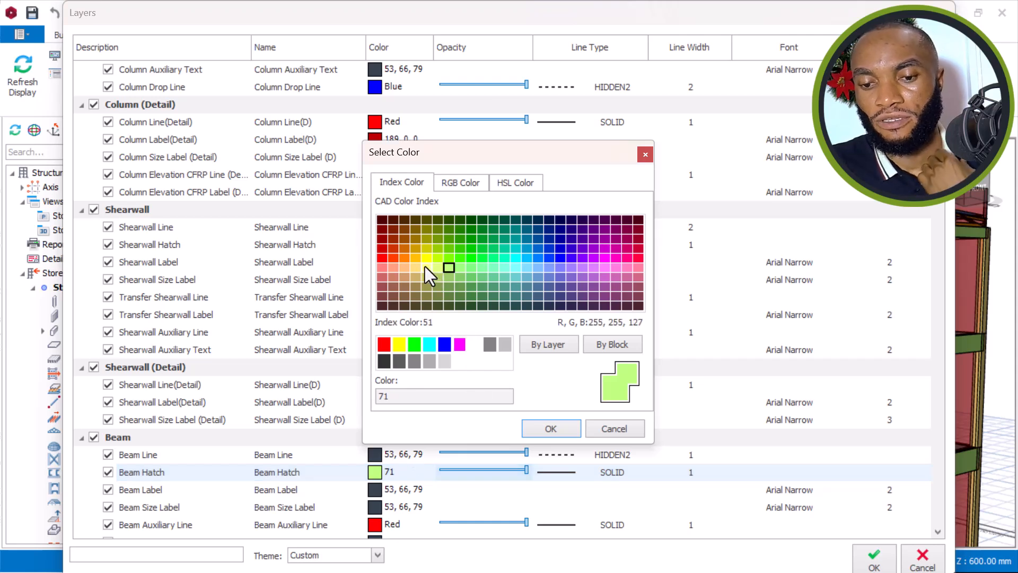
click(425, 267)
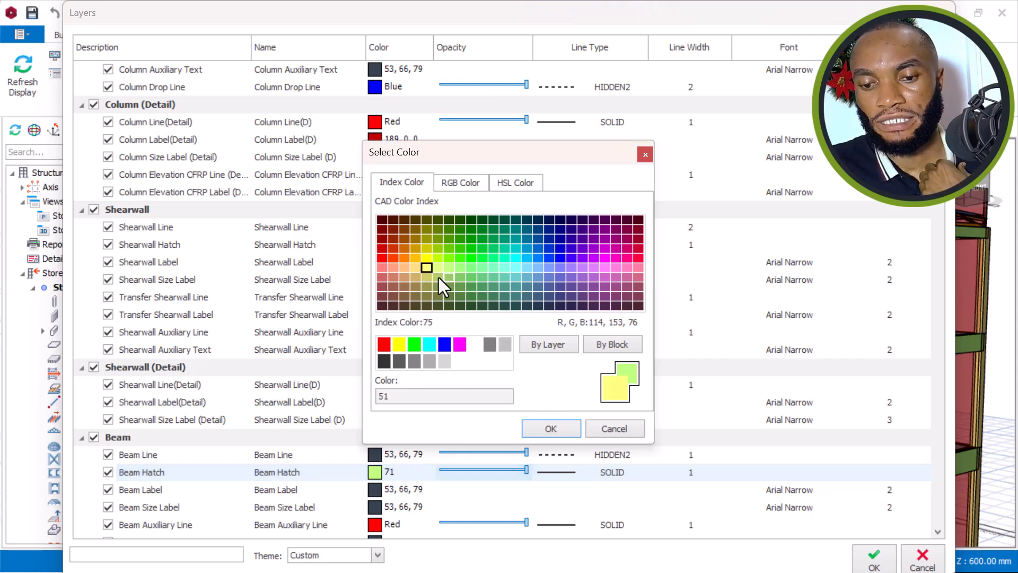
click(469, 183)
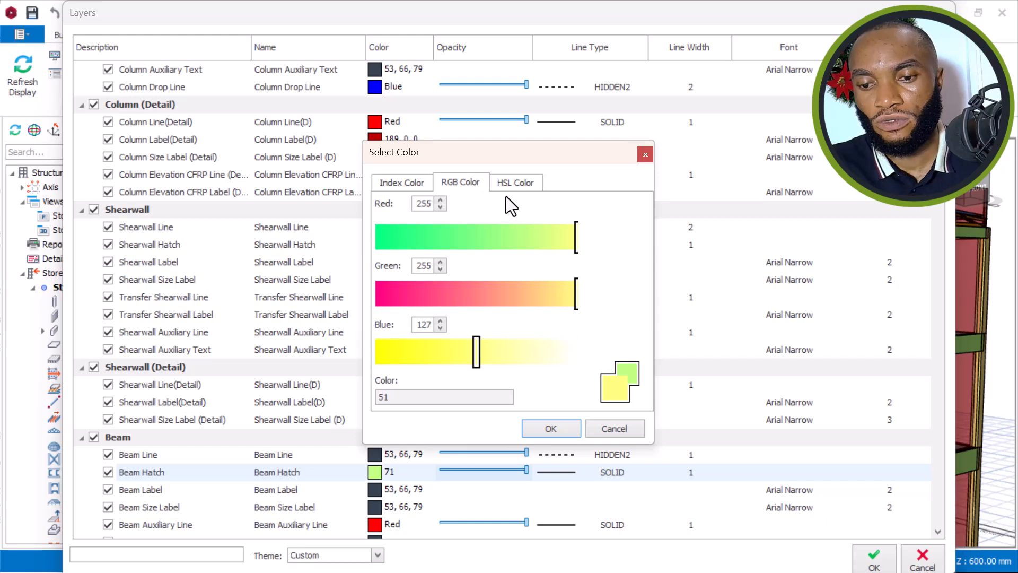
click(505, 182)
drag(585, 264, 588, 260)
click(550, 429)
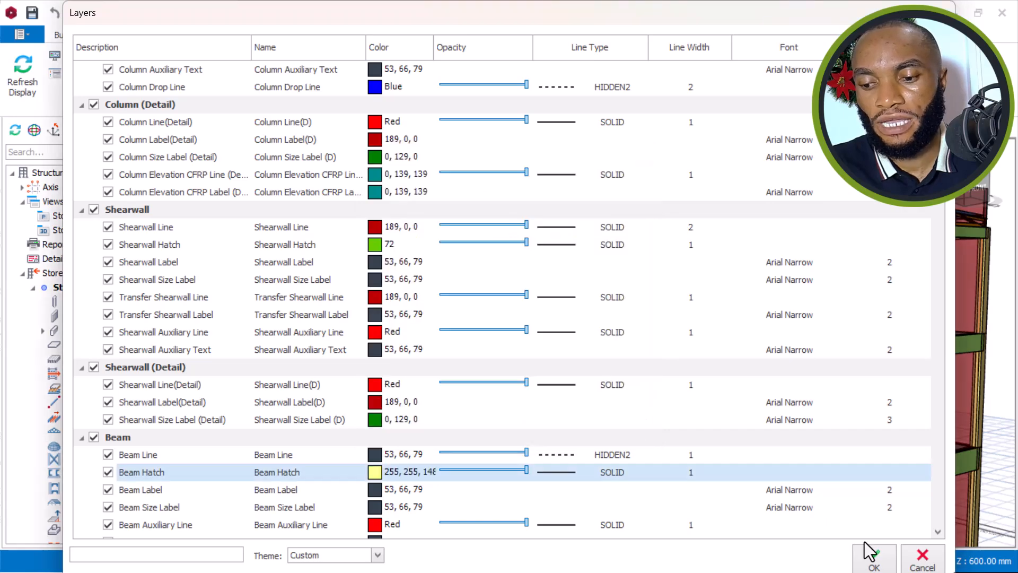
click(874, 558)
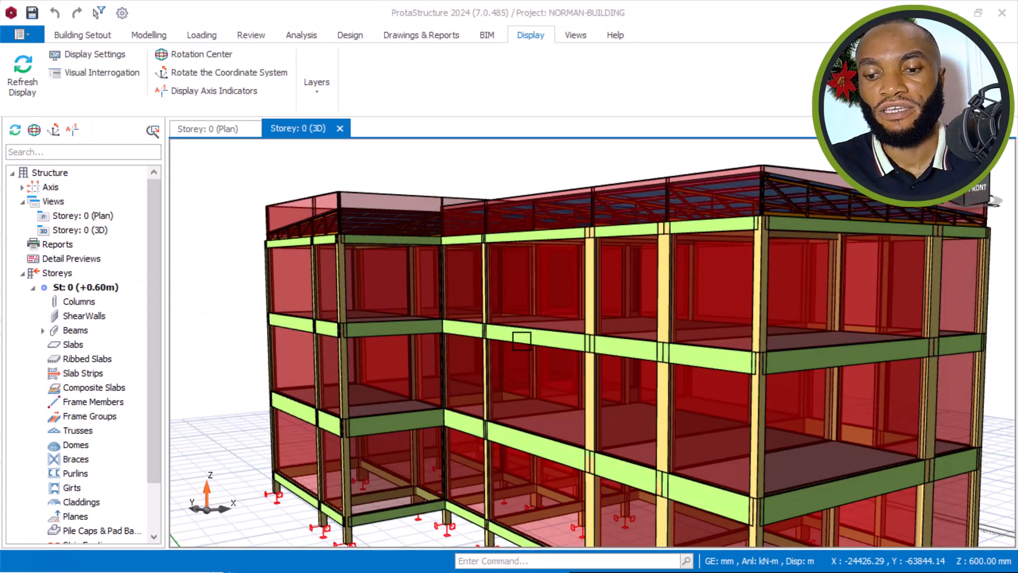
Step: Examine the recolored columns and beams and the roof cladding of the 3D model from several angles
scroll(567, 293, down, 3)
middle_drag(518, 202, 681, 330)
scroll(689, 207, up, 5)
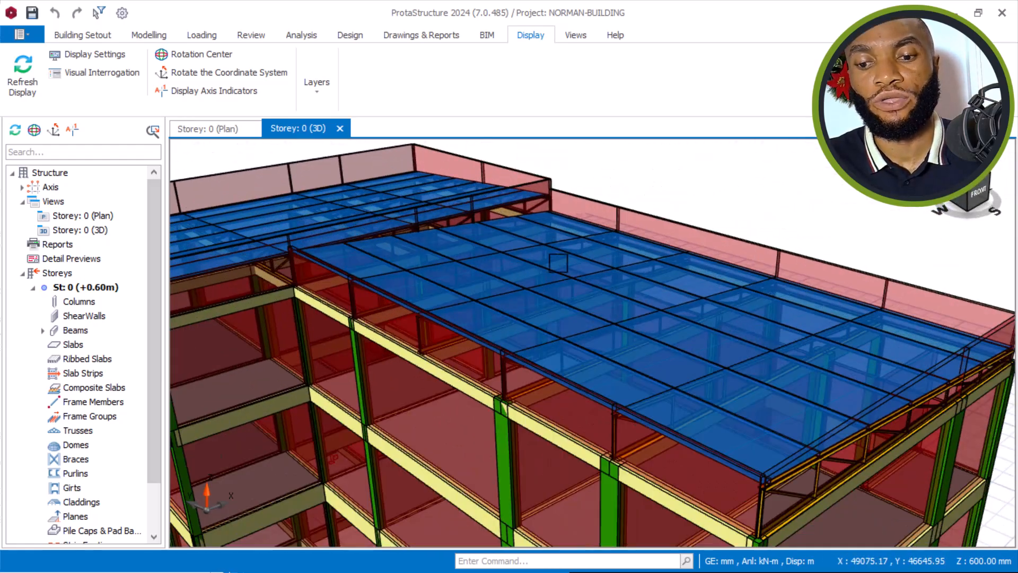
middle_drag(551, 277, 548, 298)
scroll(554, 271, down, 5)
middle_drag(650, 318, 559, 312)
scroll(588, 386, up, 5)
middle_drag(588, 385, 576, 336)
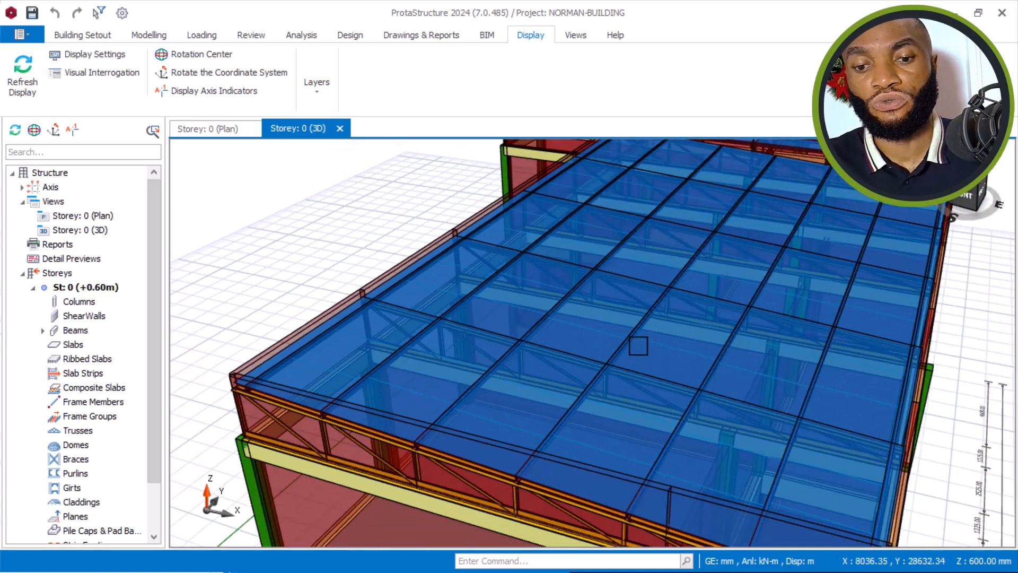
Step: Look through the layer and color settings down to the Steel Member group, including the truss, purlin and cladding layers
click(316, 97)
click(51, 149)
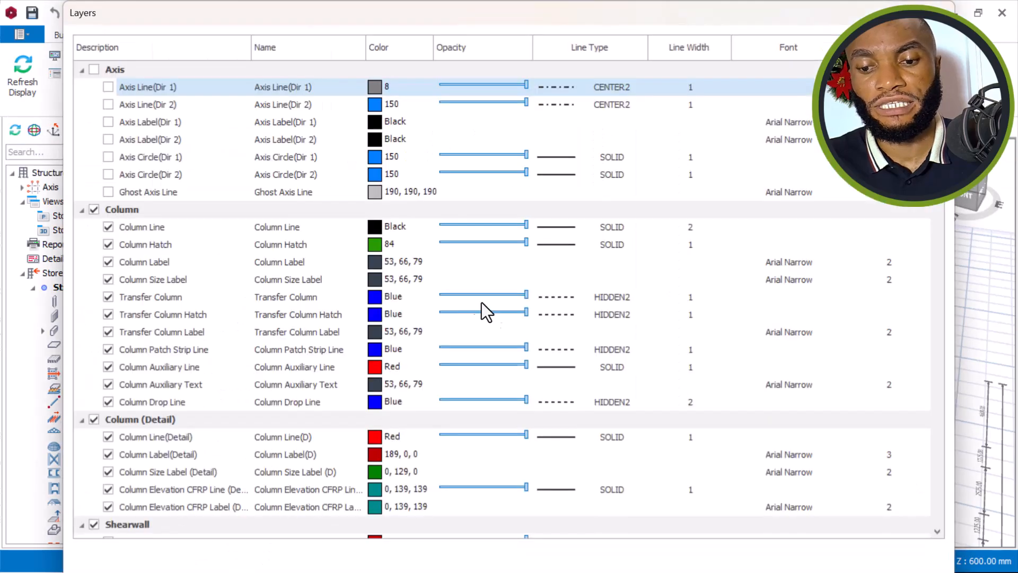
scroll(490, 309, down, 18)
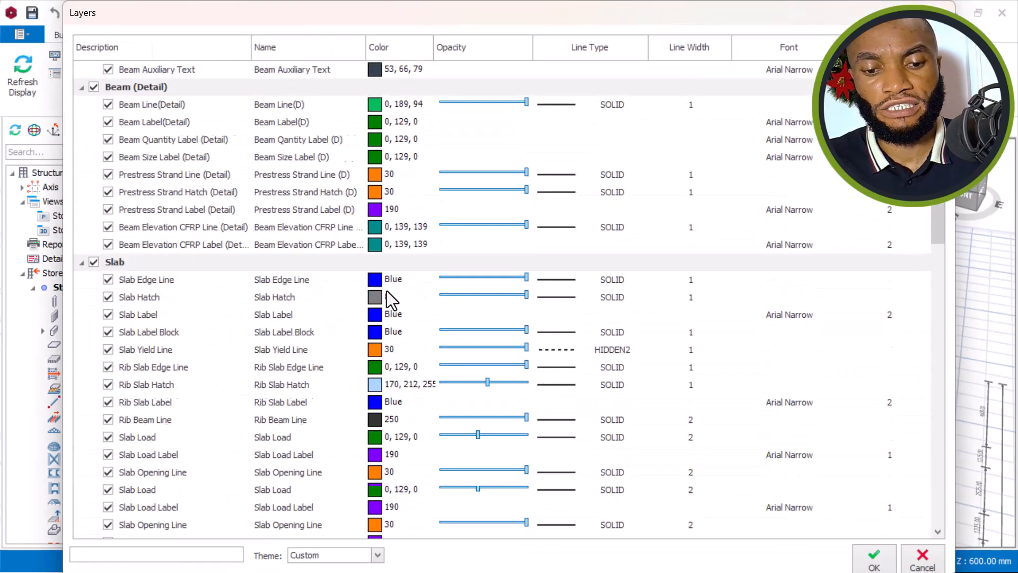
scroll(387, 291, down, 18)
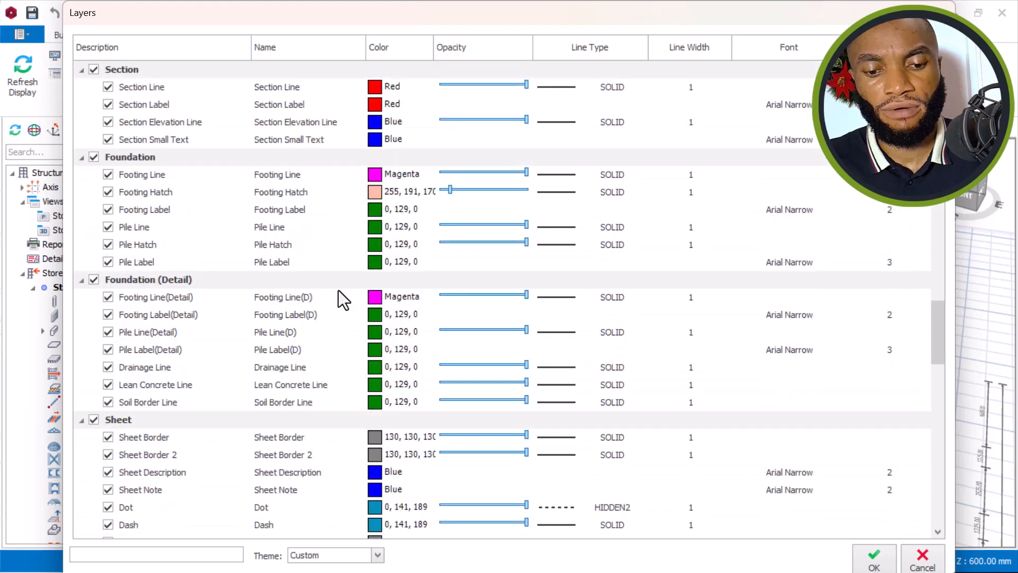
scroll(339, 291, down, 13)
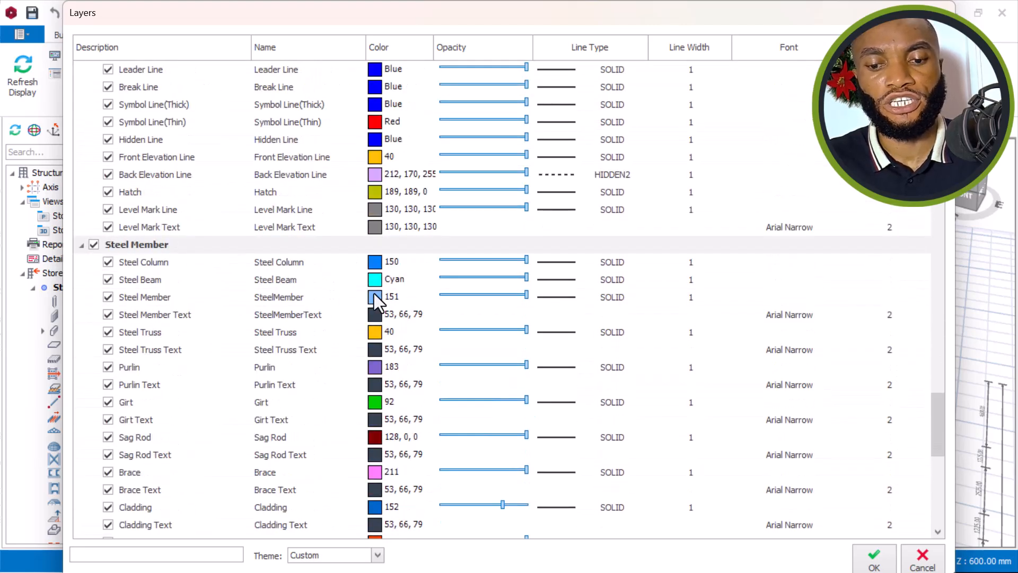
scroll(376, 281, down, 2)
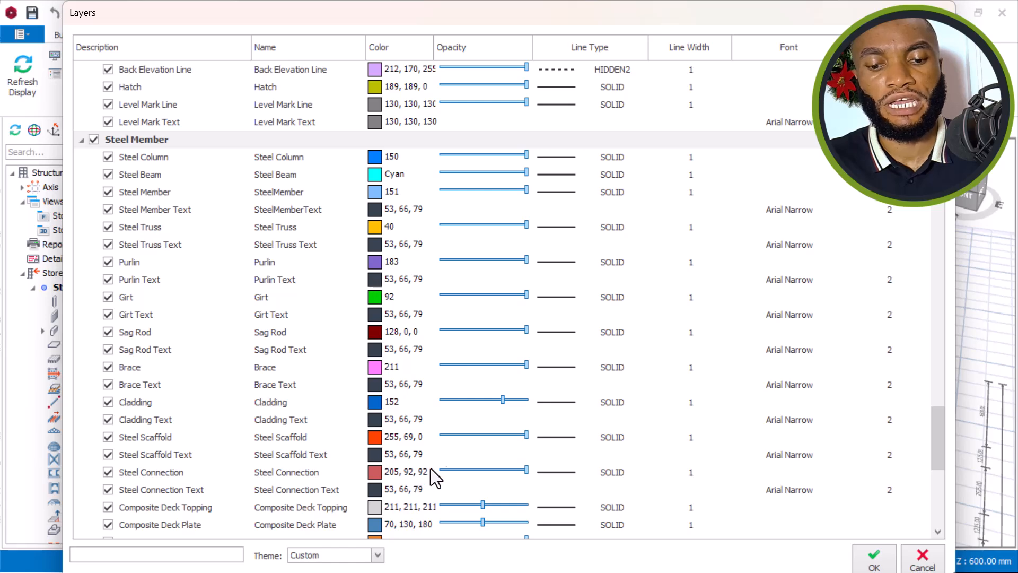
click(888, 554)
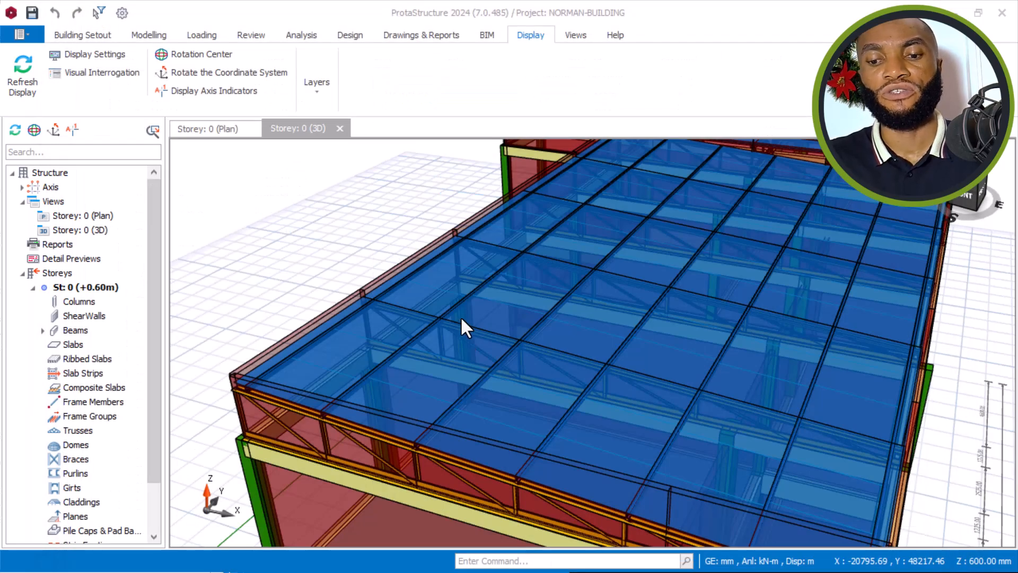
Step: Inspect the whole recolored building in 3D, checking the columns, beams, slabs, partition walls and roof
scroll(486, 299, down, 5)
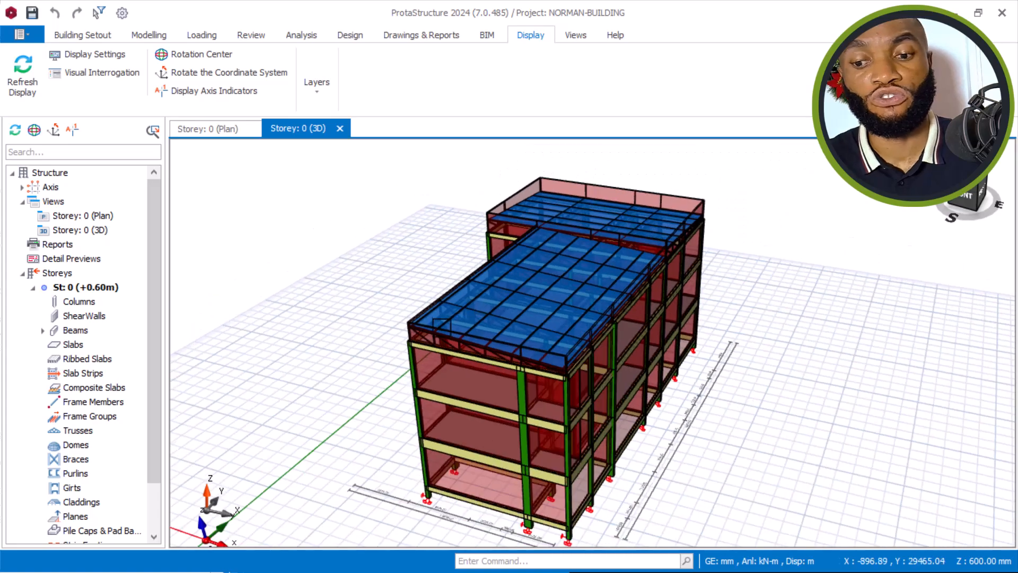
middle_drag(511, 310, 594, 196)
scroll(526, 253, up, 2)
scroll(593, 194, up, 1)
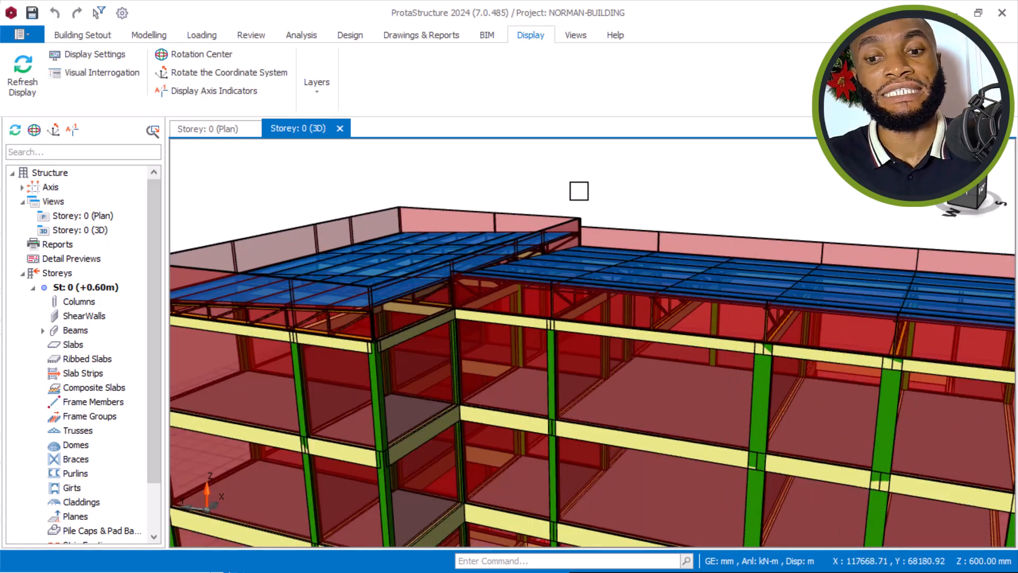
scroll(581, 187, down, 1)
scroll(587, 177, down, 2)
scroll(587, 178, up, 2)
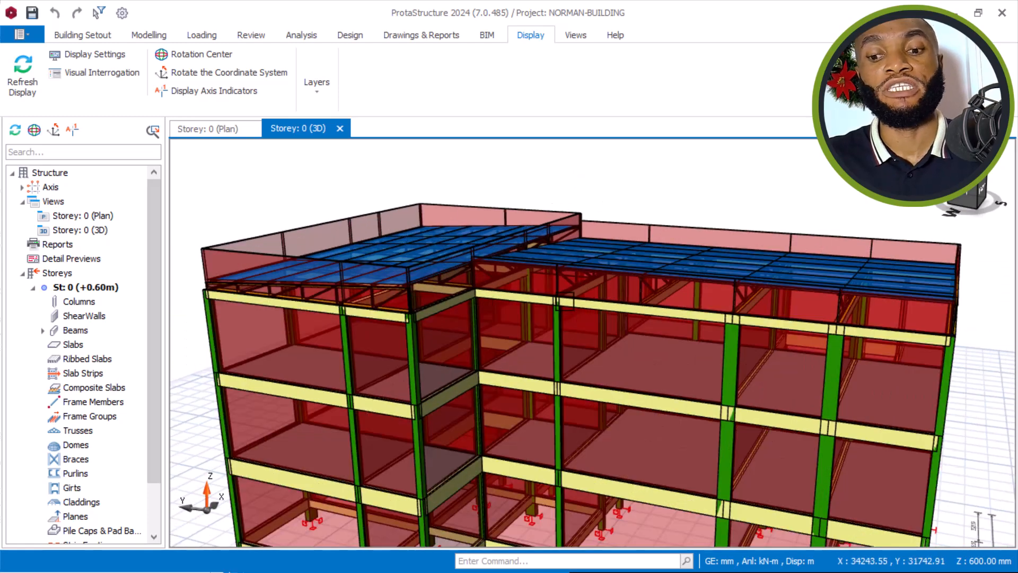
mouse_move(565, 279)
middle_down()
mouse_move(580, 228)
mouse_move(559, 265)
mouse_move(519, 247)
mouse_move(548, 237)
mouse_move(603, 266)
mouse_move(567, 265)
middle_up()
right_click(567, 265)
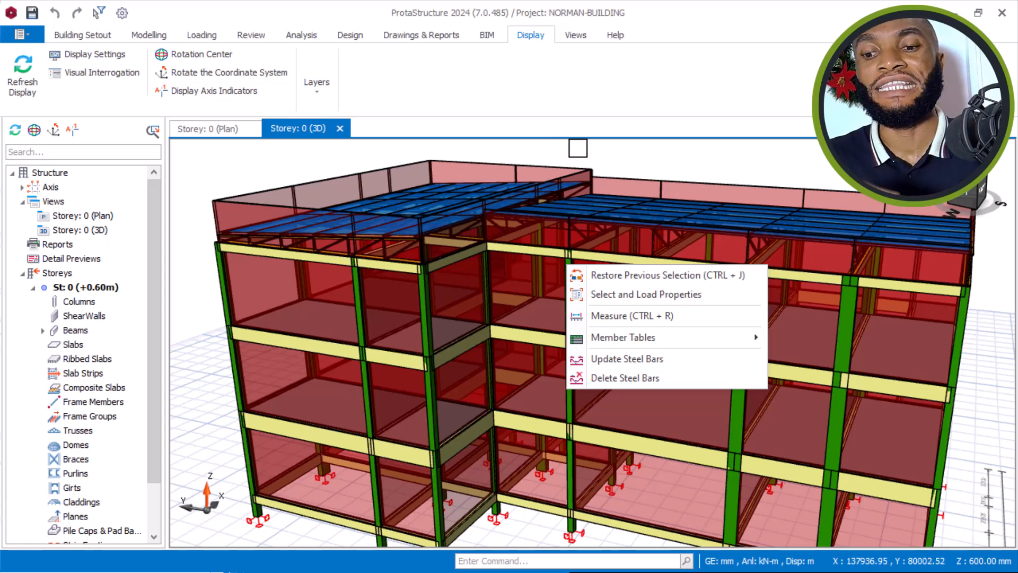
click(704, 172)
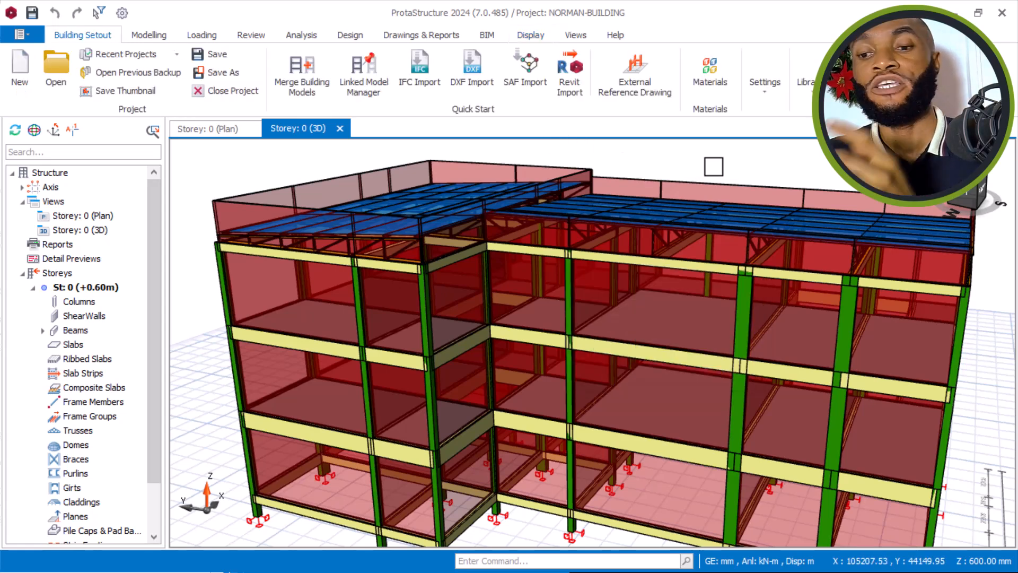